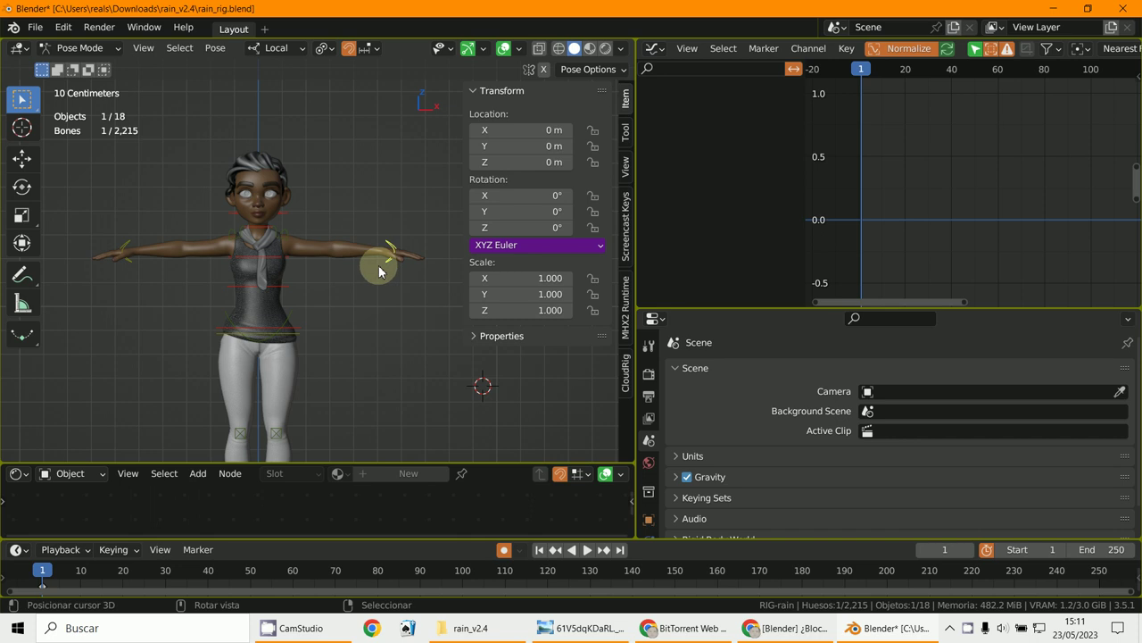
# - Reset the Y rotation of the character's outstretched hand control bone to 0°
pyautogui.scroll(4, 384, 268)
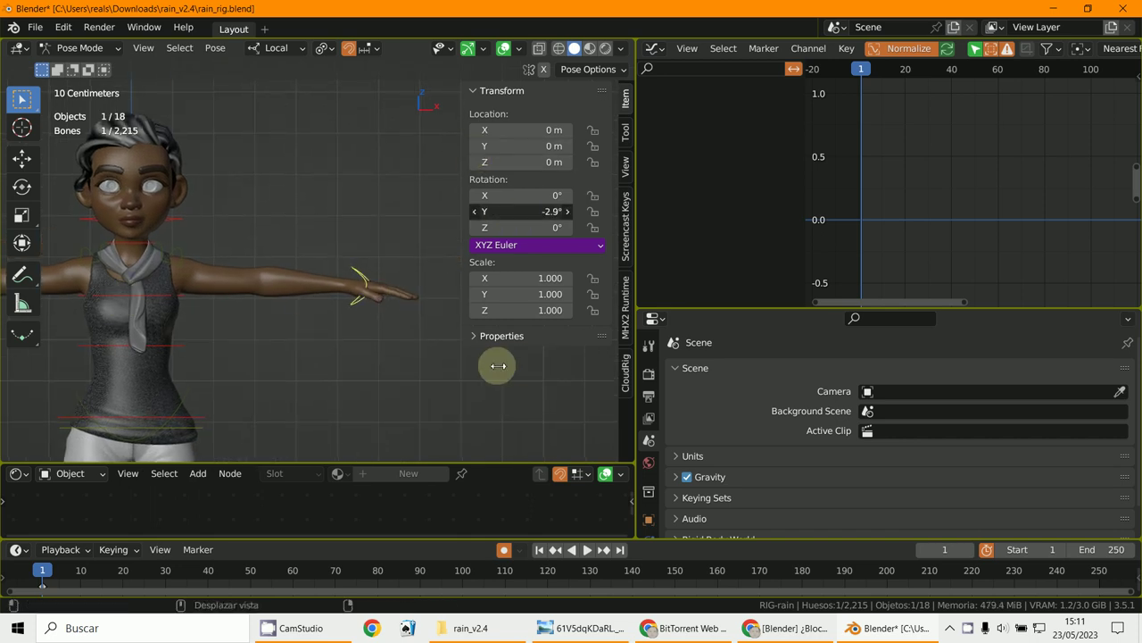
pyautogui.click(521, 212)
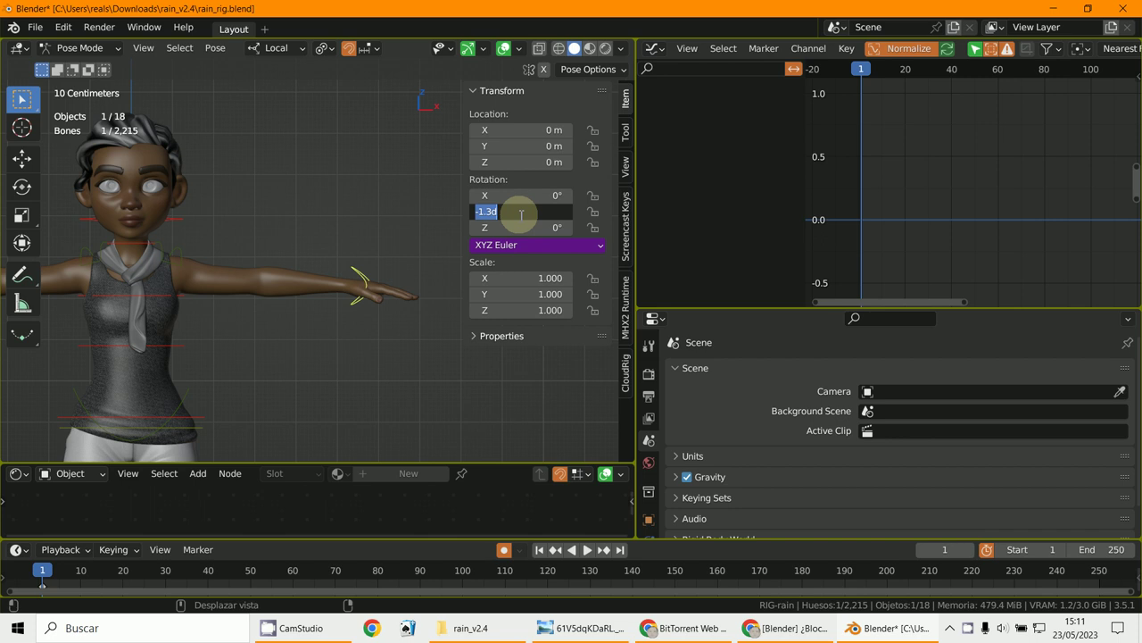
pyautogui.write('0')
pyautogui.press('Return')
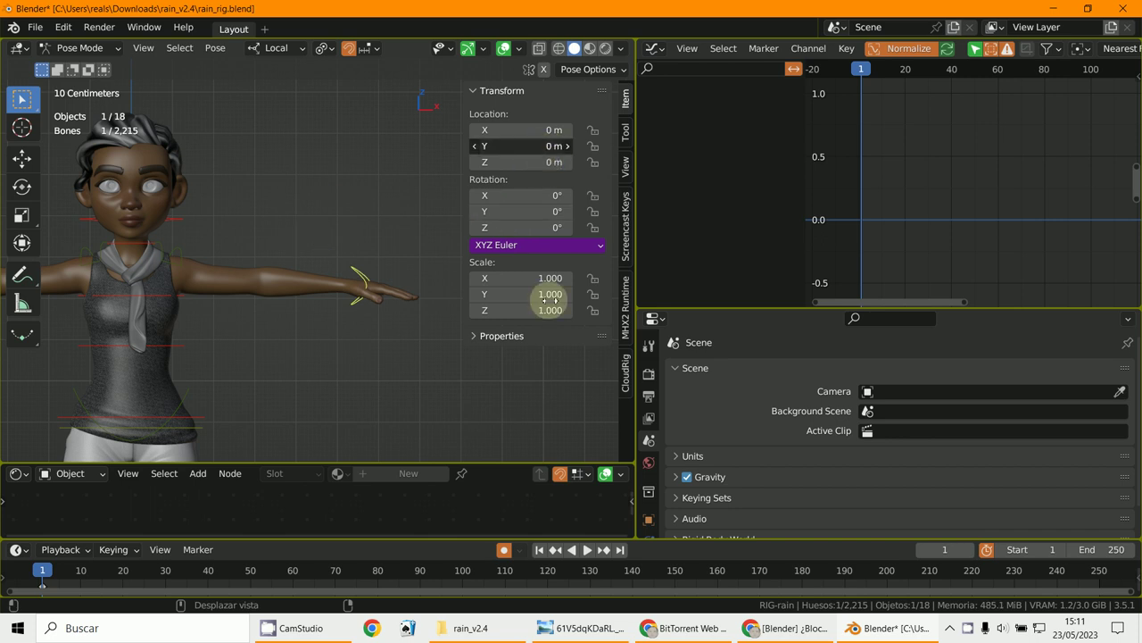
# - Try shifting the hand bone about 0.14 m in Y, reset it to 0 m and key only its Y location at frame 1
pyautogui.moveTo(551, 300)
pyautogui.mouseDown()
pyautogui.moveTo(540, 304)
pyautogui.moveTo(562, 308)
pyautogui.mouseUp()
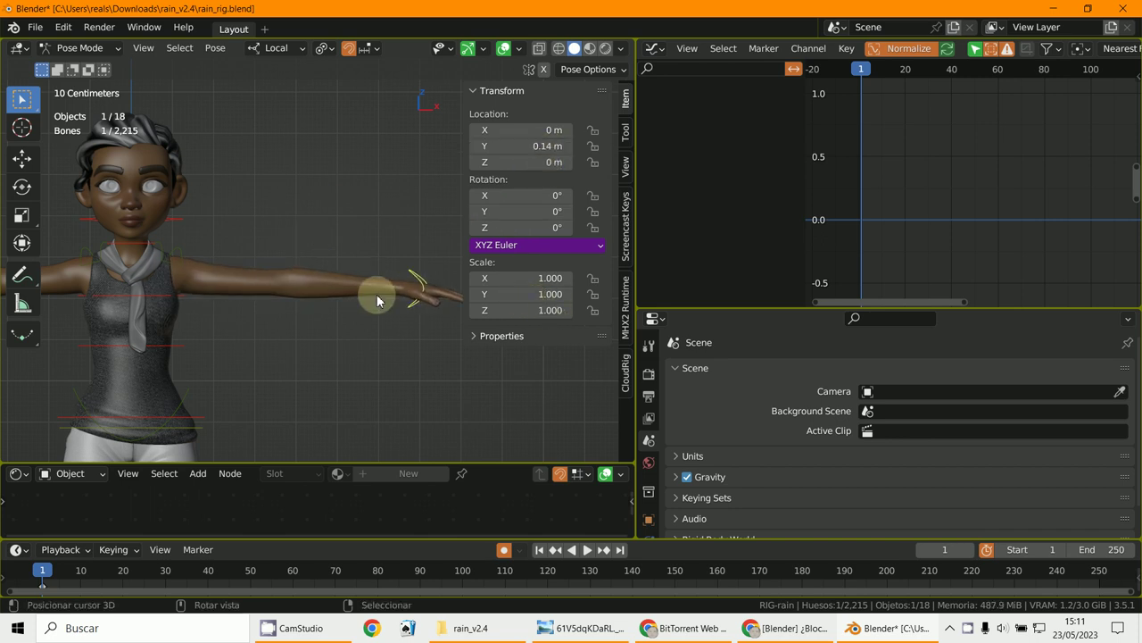
pyautogui.click(531, 148)
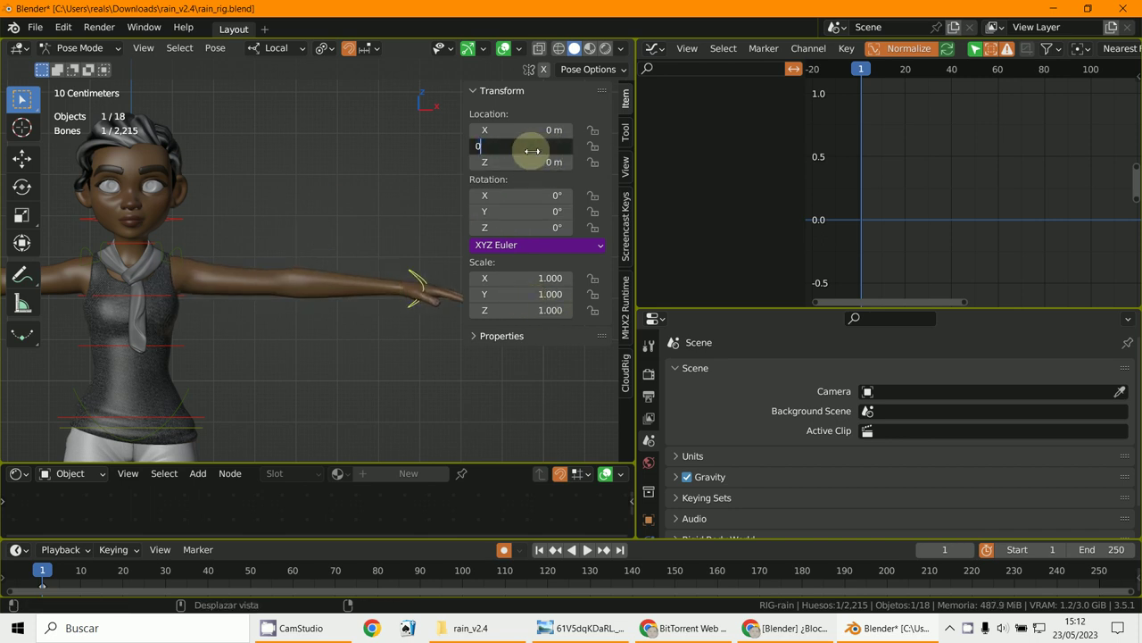
pyautogui.press('Return')
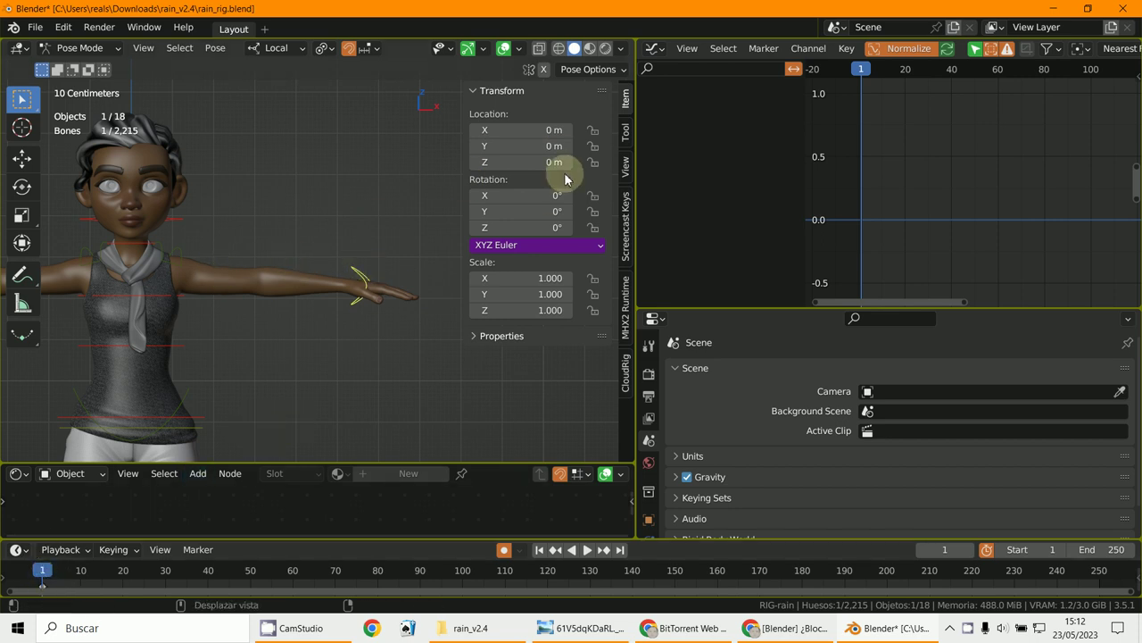
pyautogui.rightClick(525, 147)
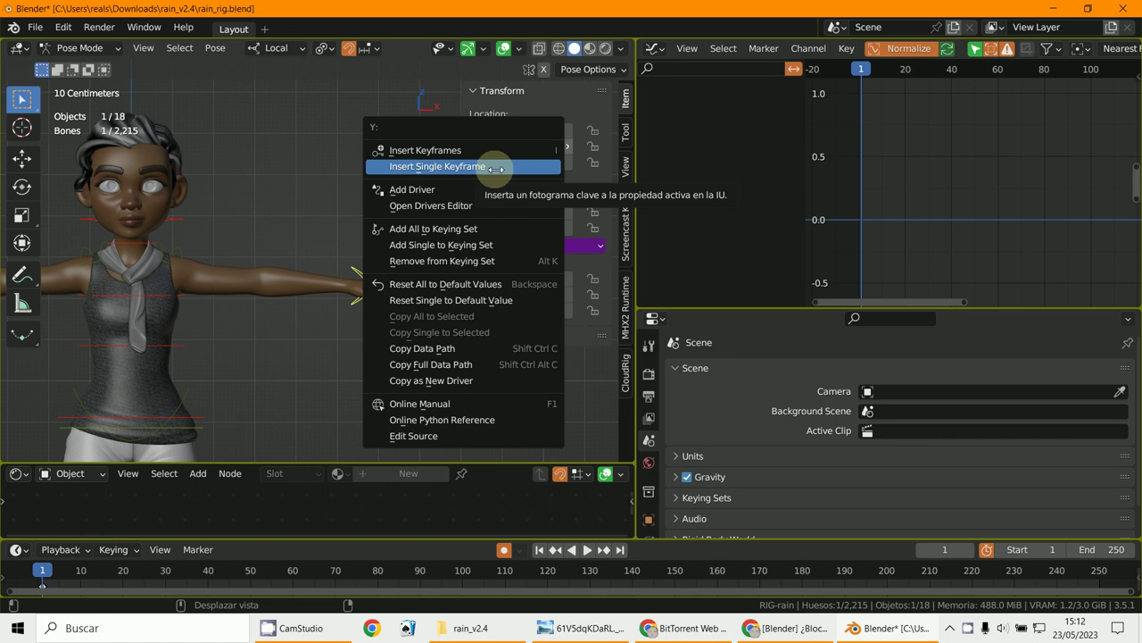
pyautogui.click(496, 167)
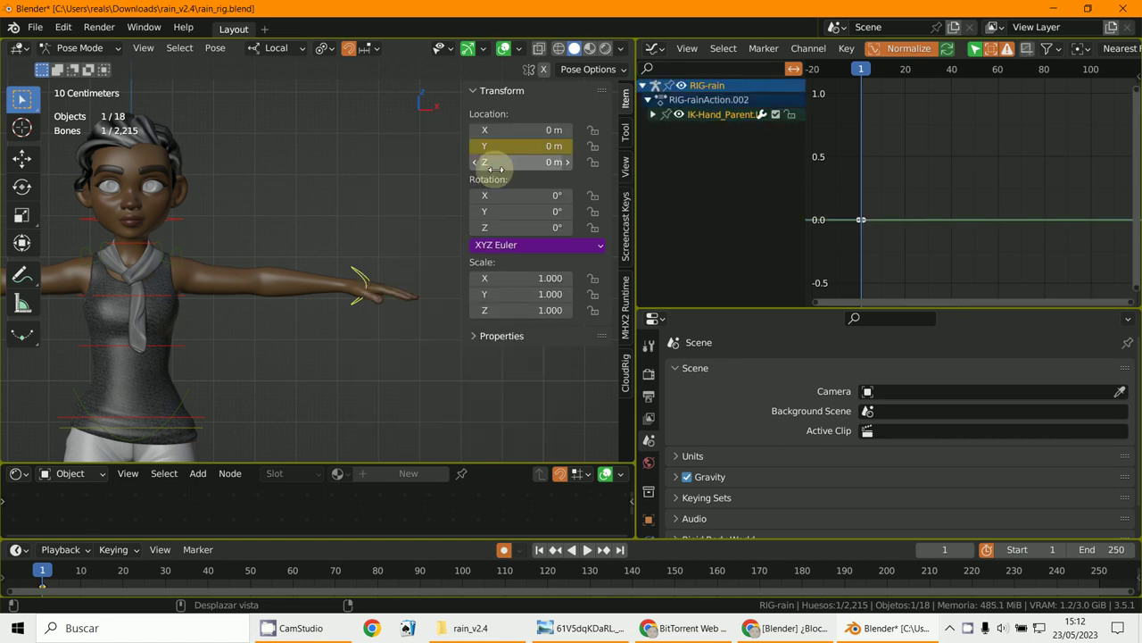
# - At frame 40, set the hand bone's Y location to about -0.31 m and clear that channel's single keyframes
pyautogui.click(205, 585)
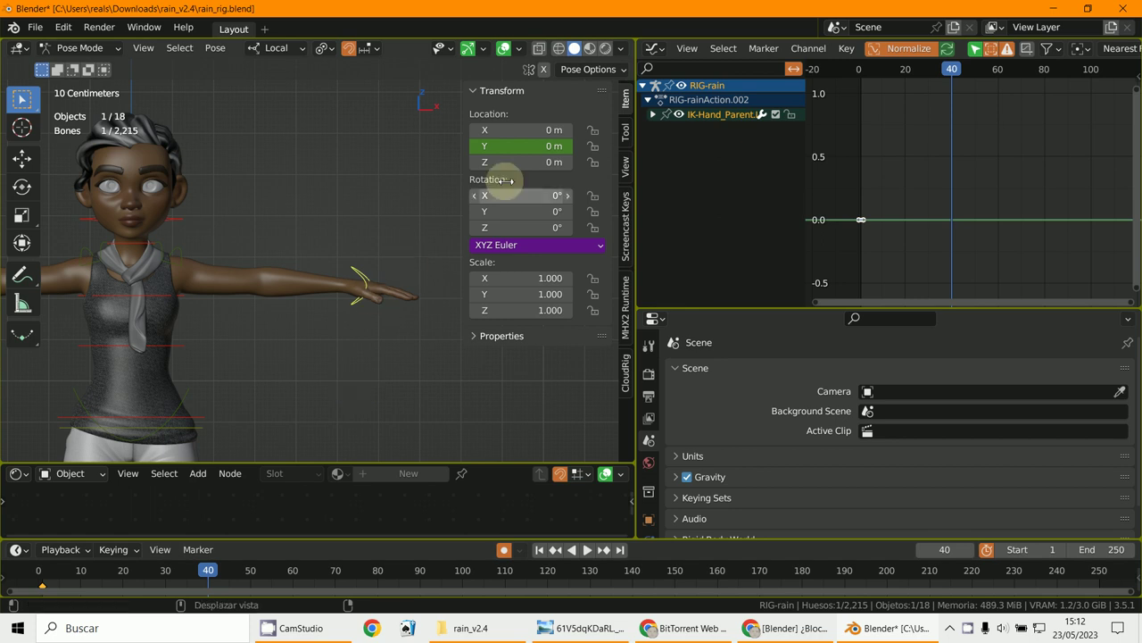
pyautogui.moveTo(536, 152); pyautogui.dragTo(507, 301)
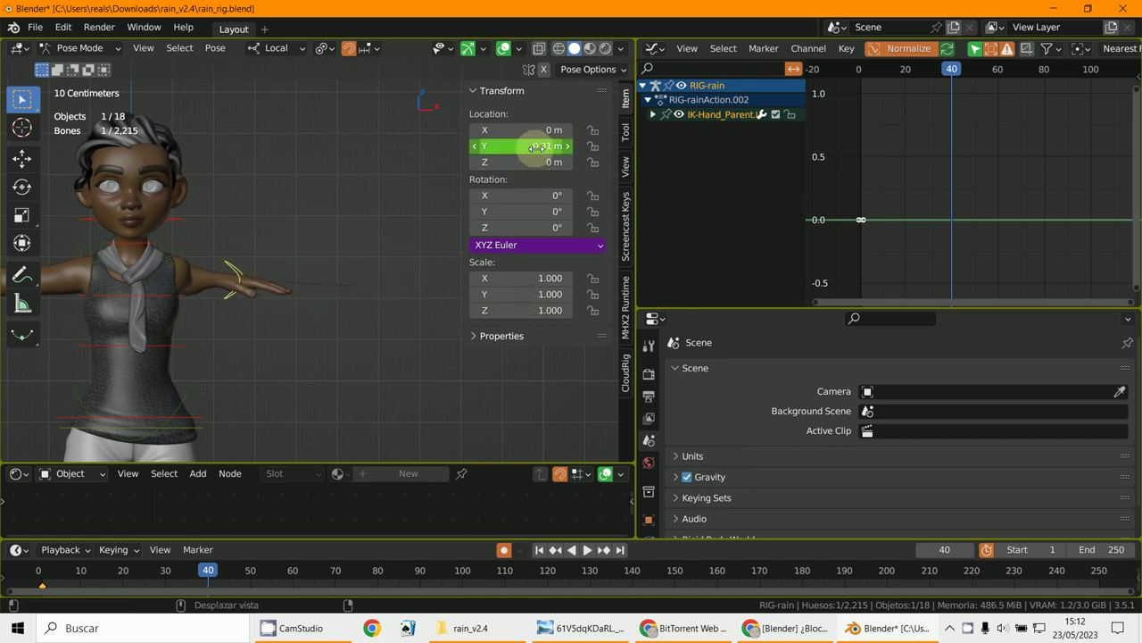
pyautogui.rightClick(538, 149)
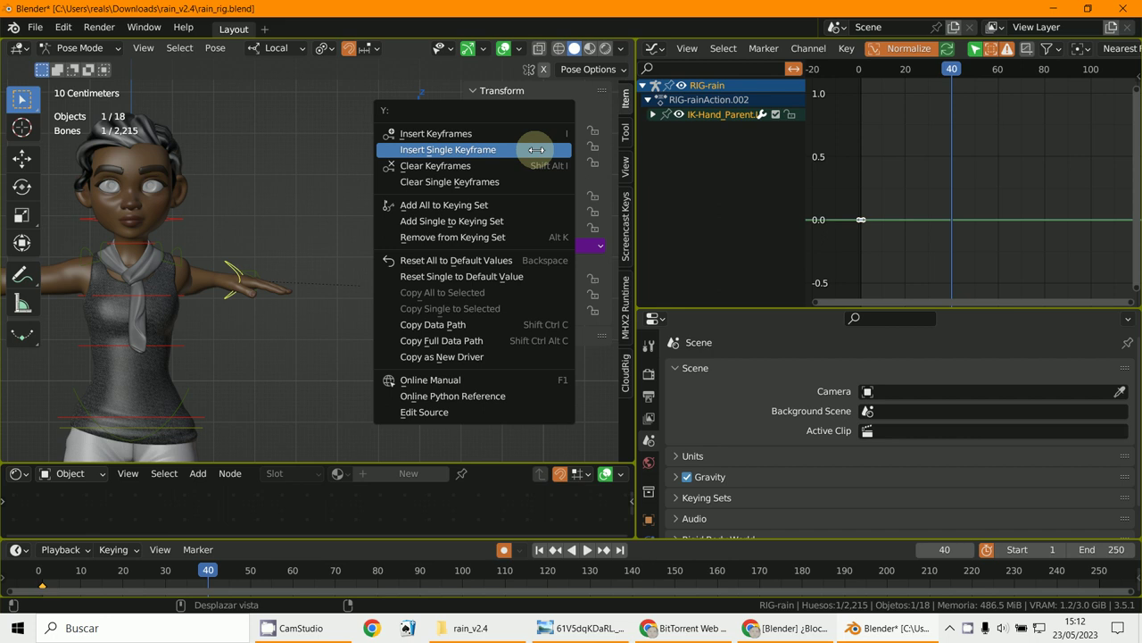
pyautogui.click(485, 178)
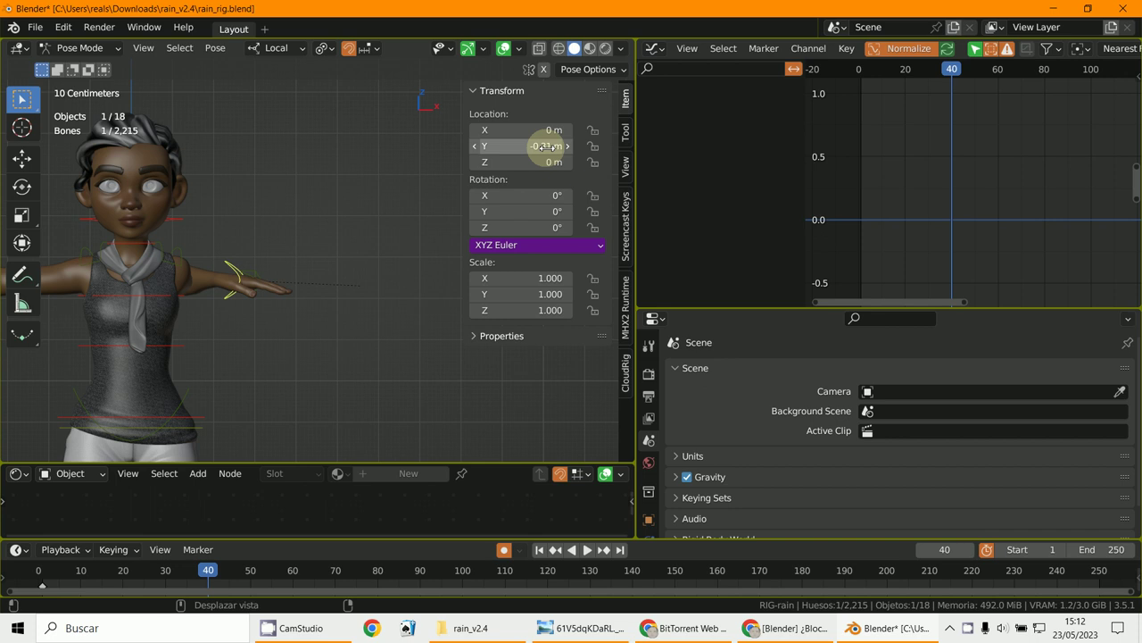
# - Try keyframing the hand bone's whole location at frame 40 and delete those keyframes again
pyautogui.press('i')
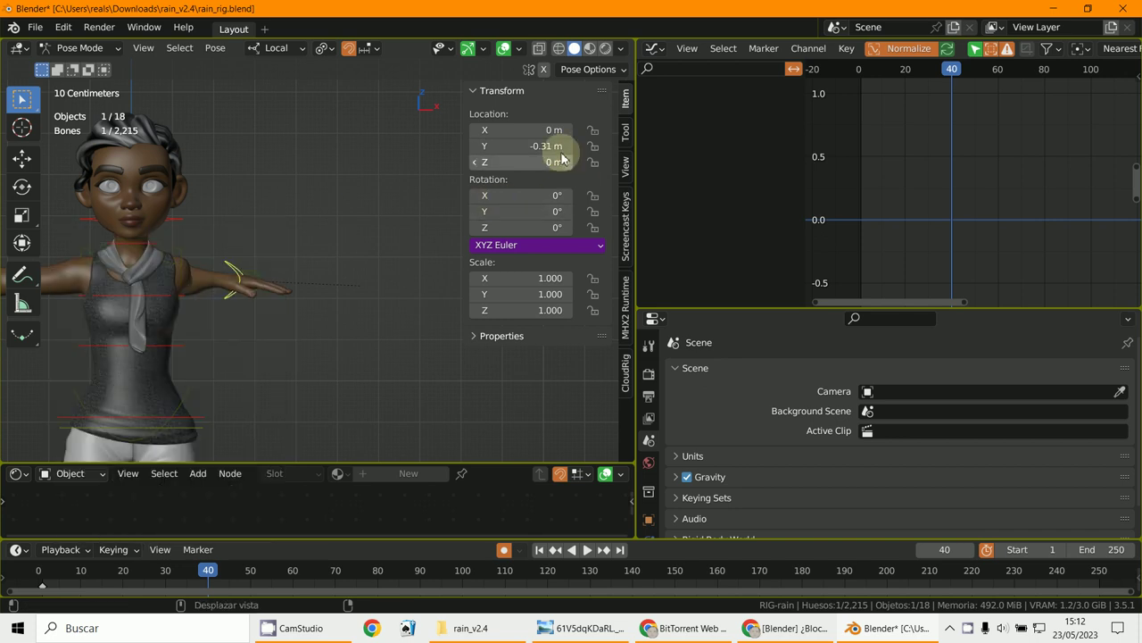
pyautogui.press('i')
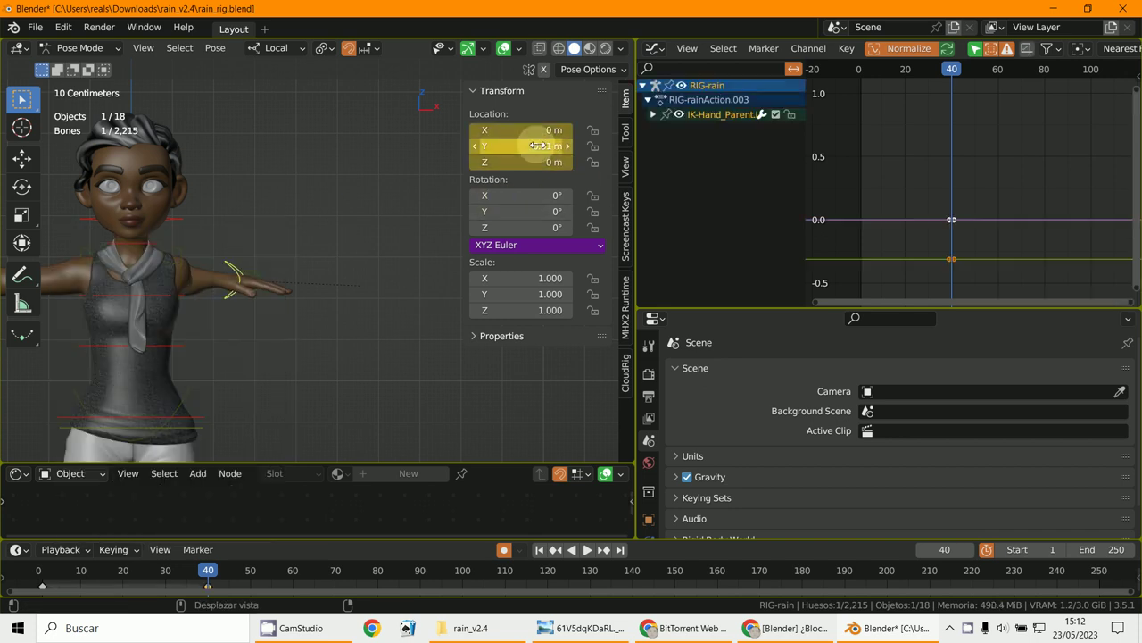
pyautogui.hotkey('alt', 'i')
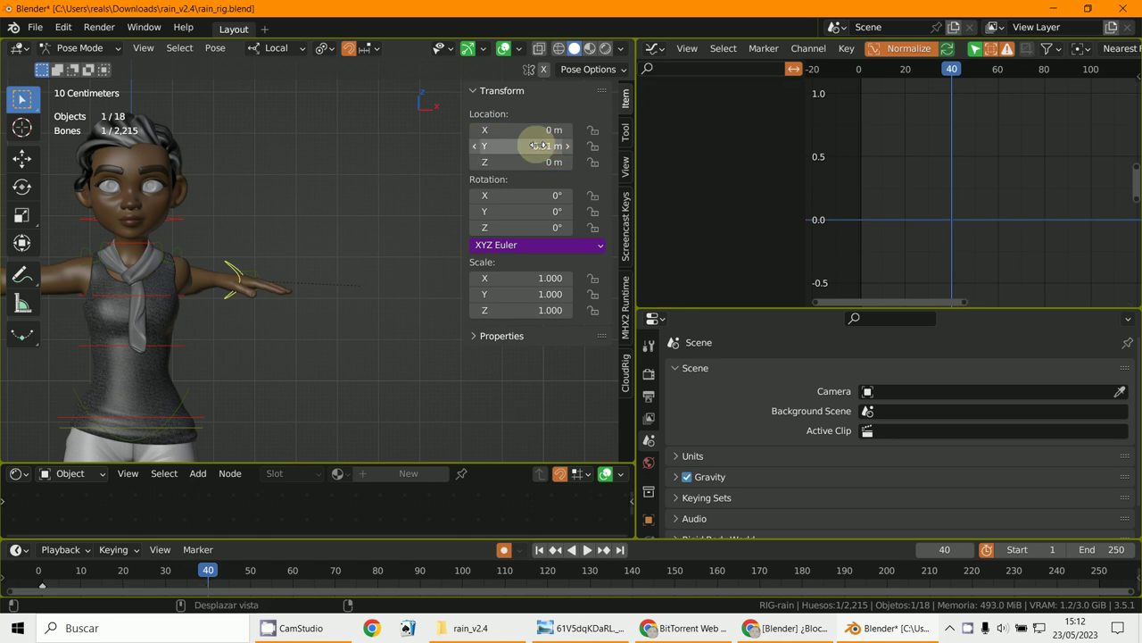
# - At frame 1, clear the hand bone's location and insert a single keyframe on its Y location only
pyautogui.click(201, 573)
pyautogui.moveTo(201, 572); pyautogui.dragTo(41, 572)
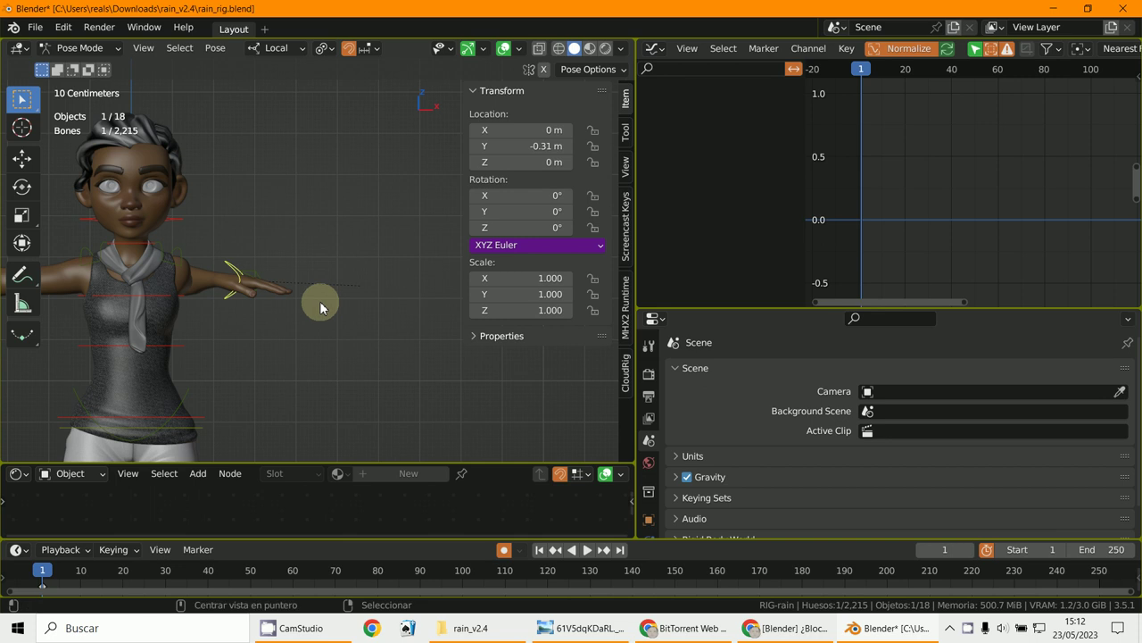
pyautogui.hotkey('alt', 'g')
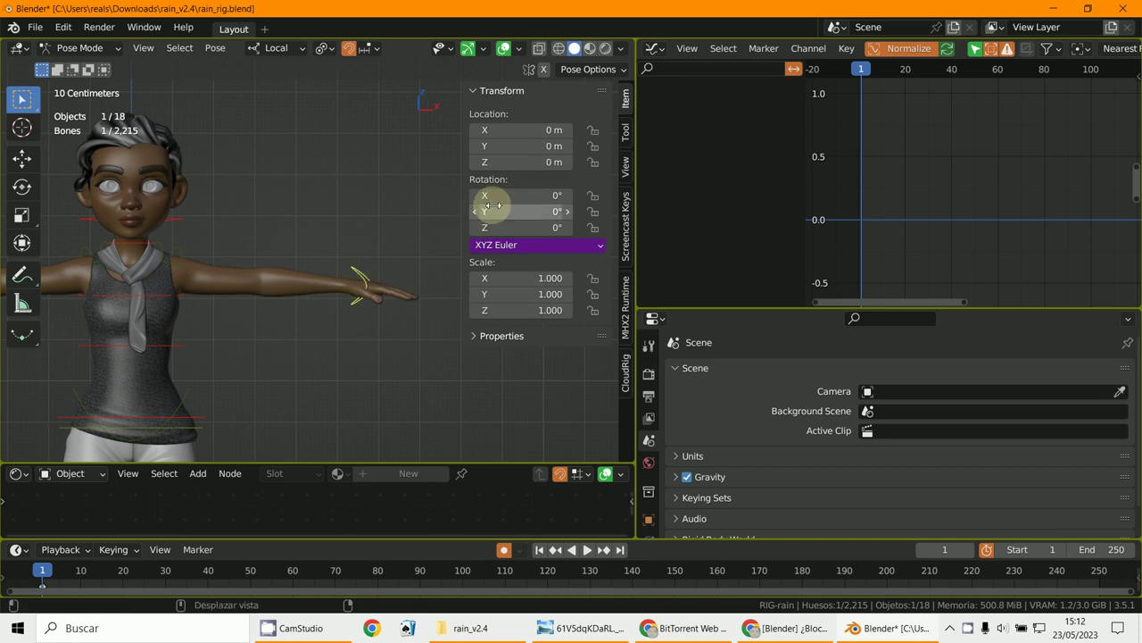
pyautogui.rightClick(539, 147)
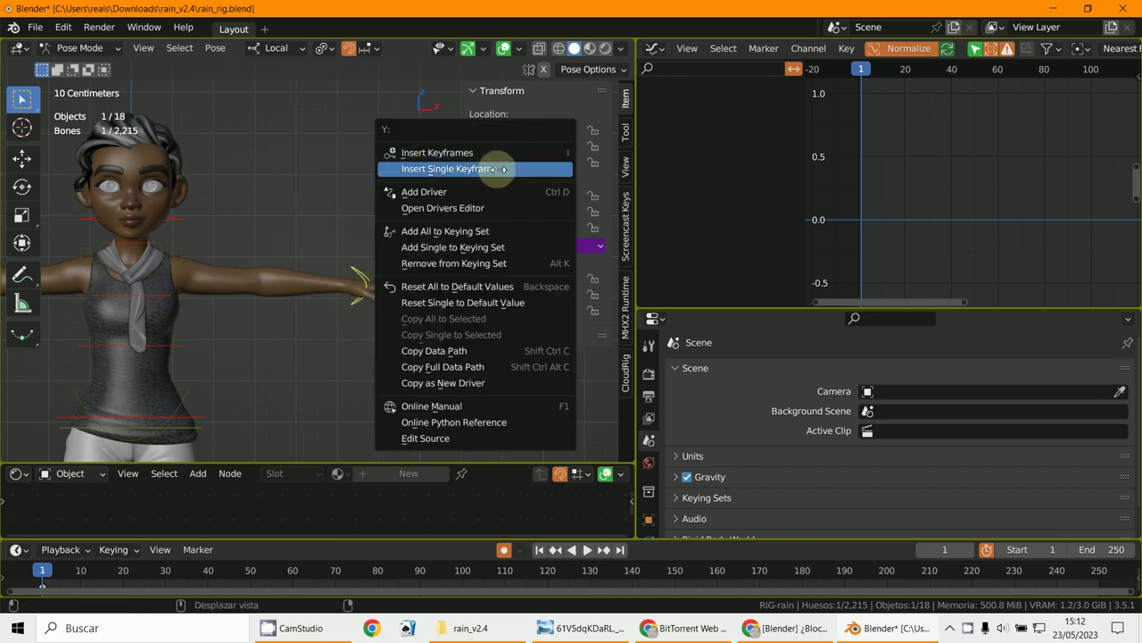
pyautogui.click(498, 170)
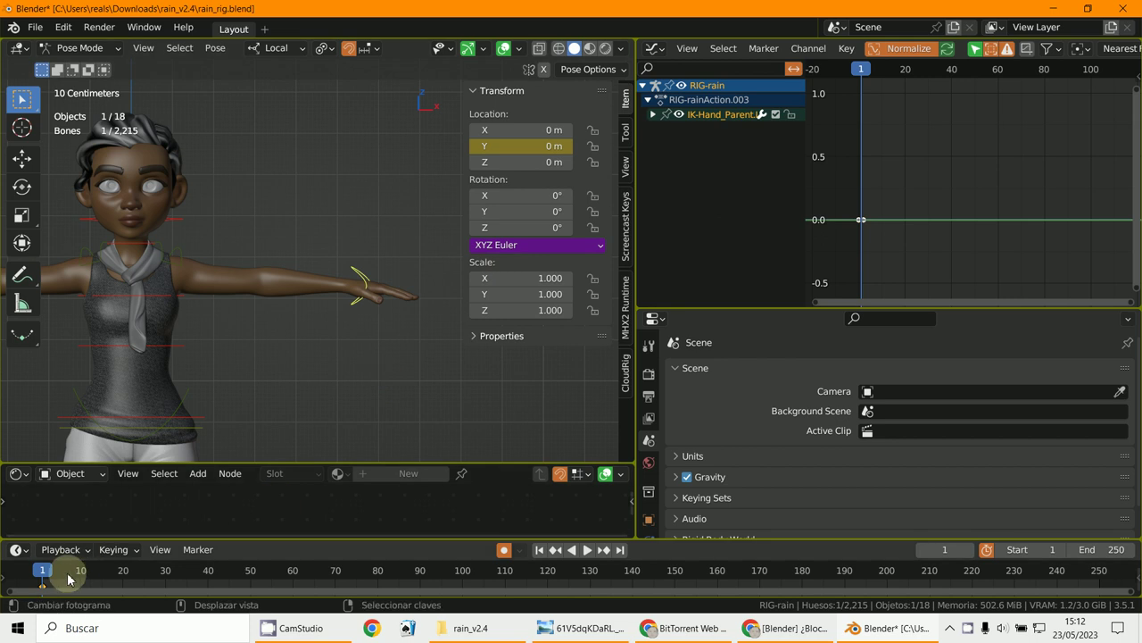
# - At frame 40, set the hand bone's Y location to about -0.19 m and insert a single keyframe on that channel
pyautogui.press('space')
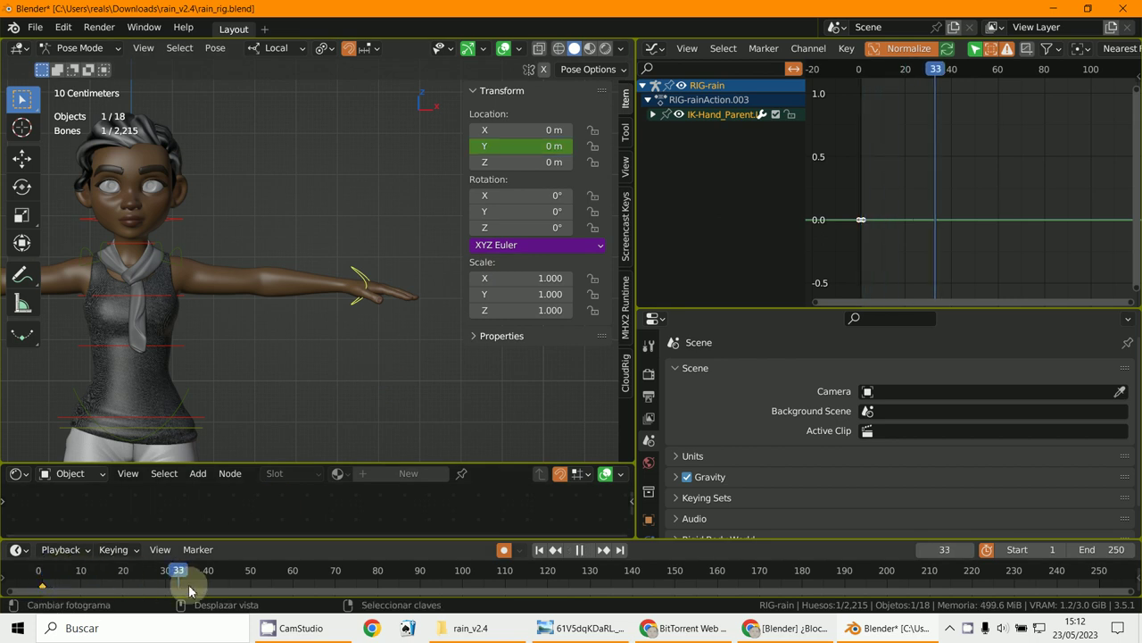
pyautogui.press('space')
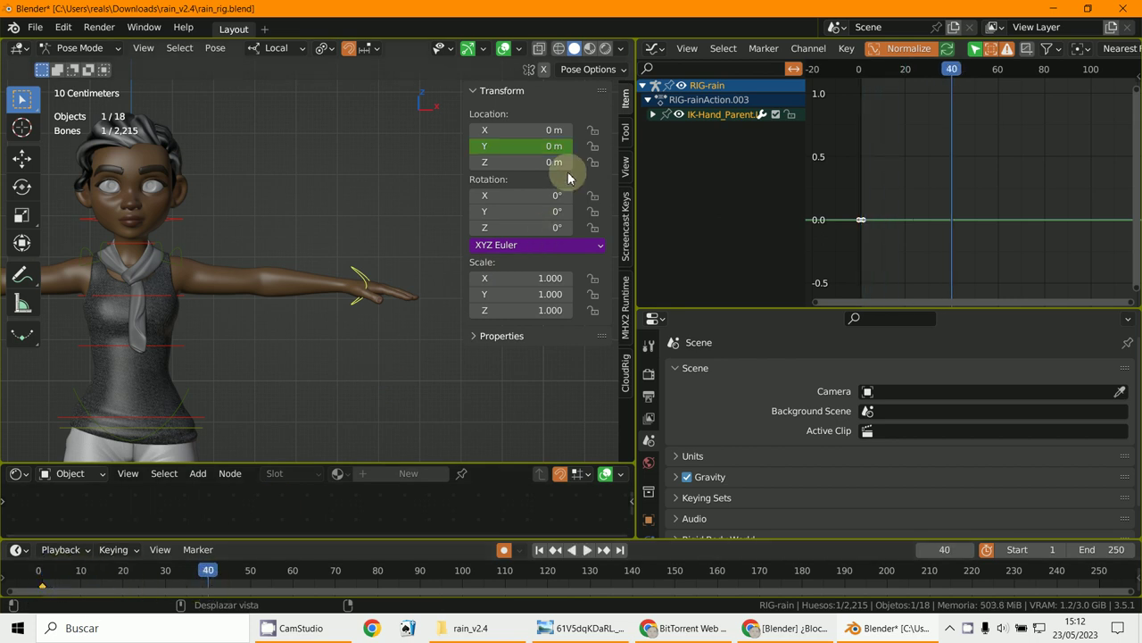
pyautogui.moveTo(479, 152); pyautogui.dragTo(482, 149)
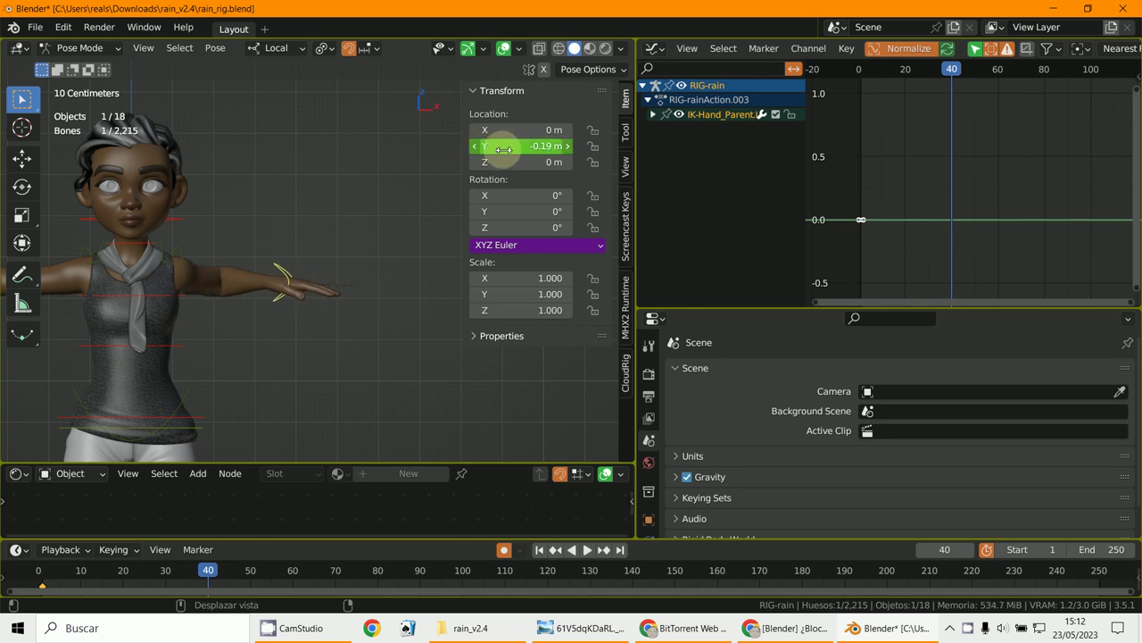
pyautogui.rightClick(482, 149)
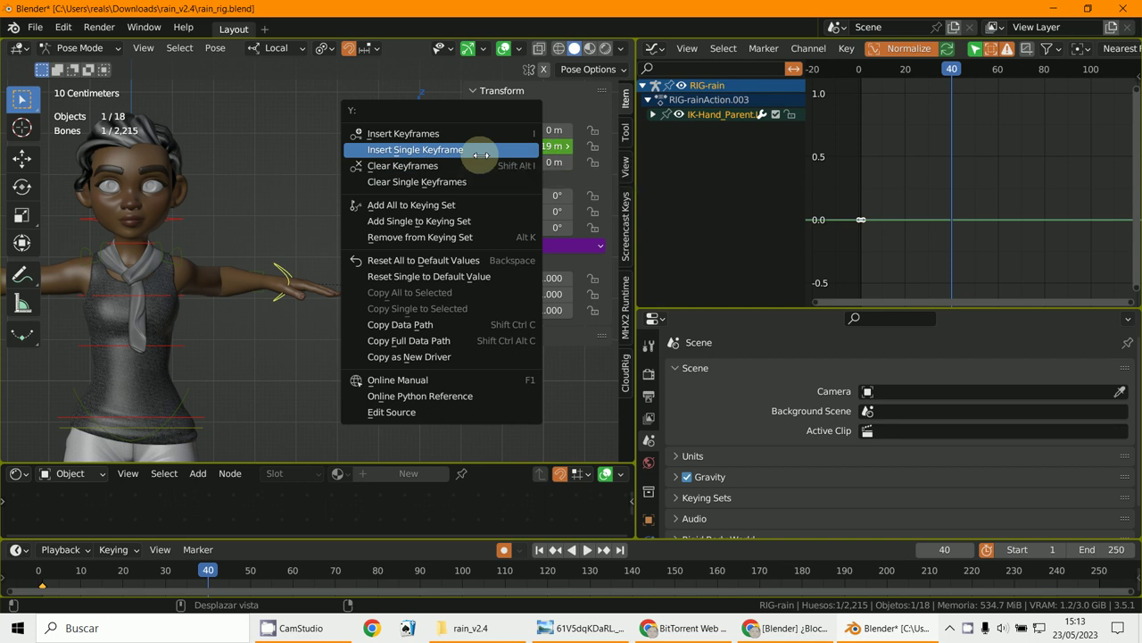
pyautogui.click(481, 152)
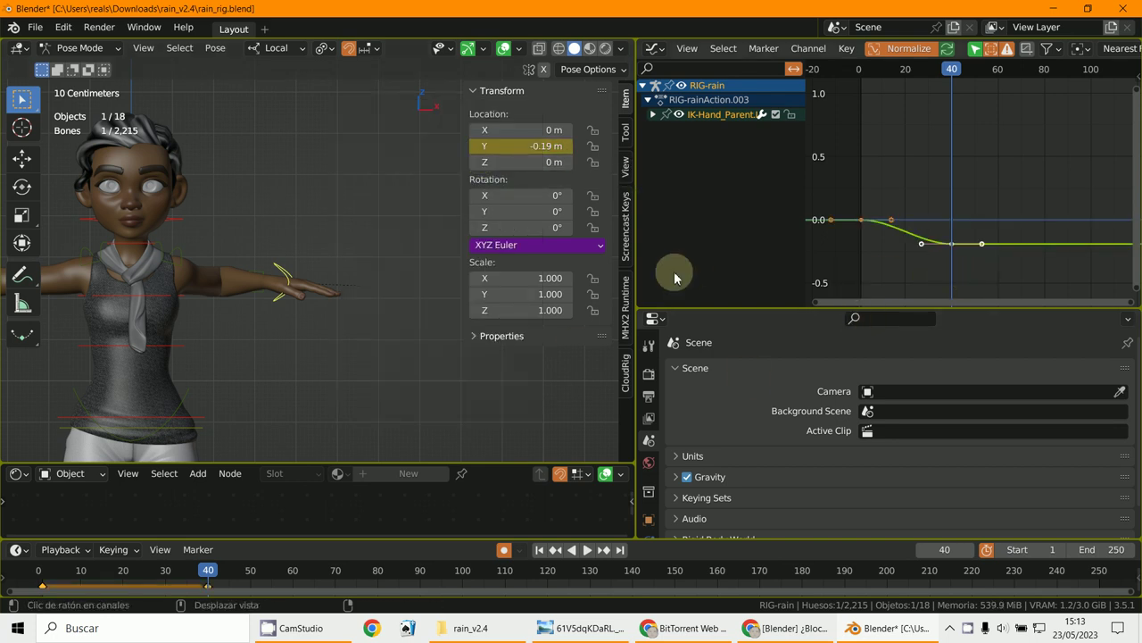
# - Widen the Graph Editor, expand the hand bone's channel group and frame its Y Location curve
pyautogui.moveTo(635, 265); pyautogui.dragTo(439, 196)
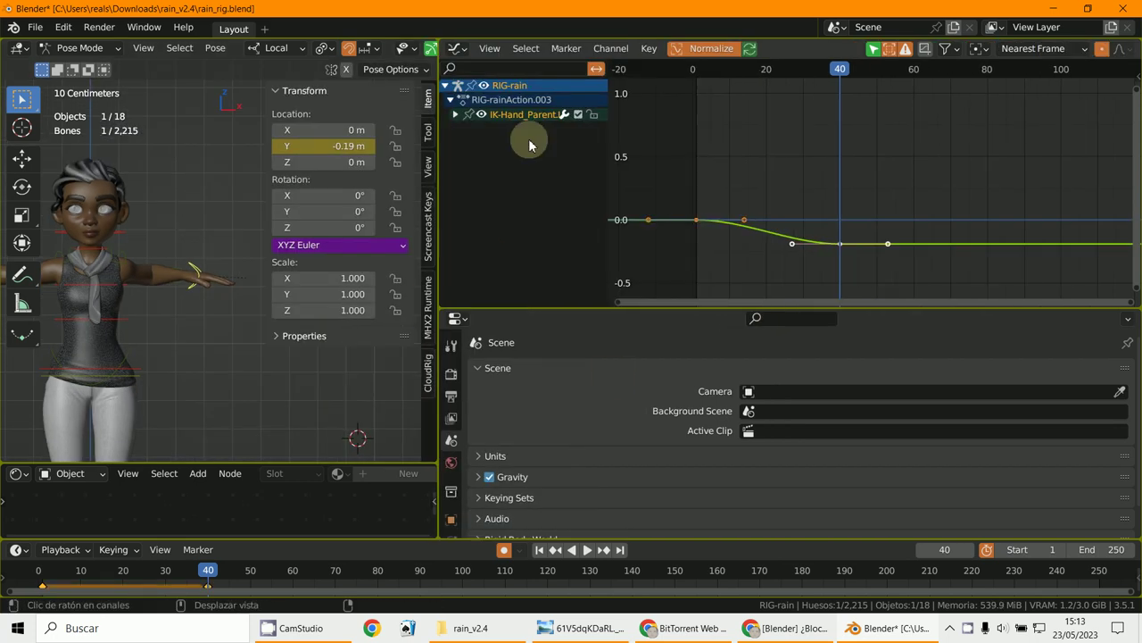
pyautogui.click(459, 48)
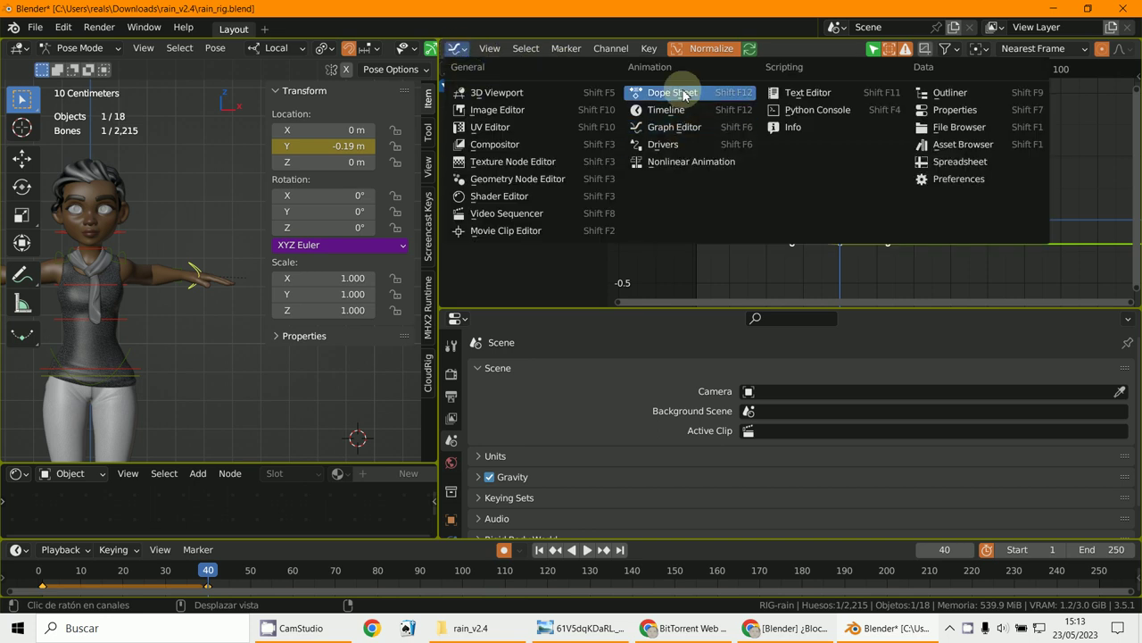
pyautogui.click(675, 126)
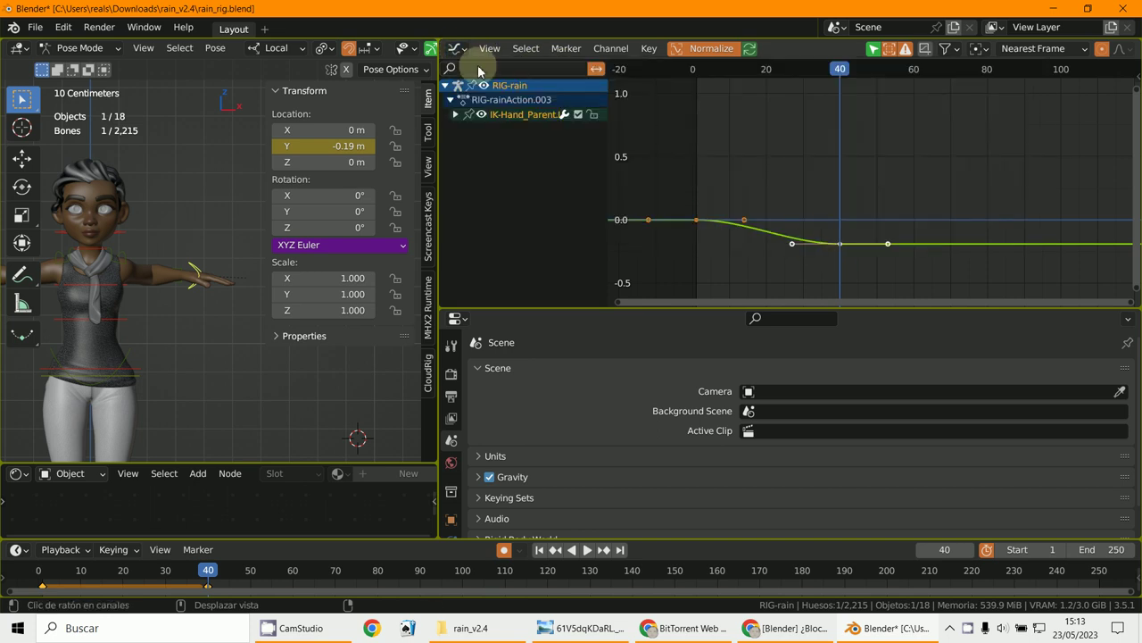
pyautogui.keyDown('ctrl'); pyautogui.moveTo(817, 281); pyautogui.dragTo(903, 144, button='middle'); pyautogui.keyUp('ctrl')
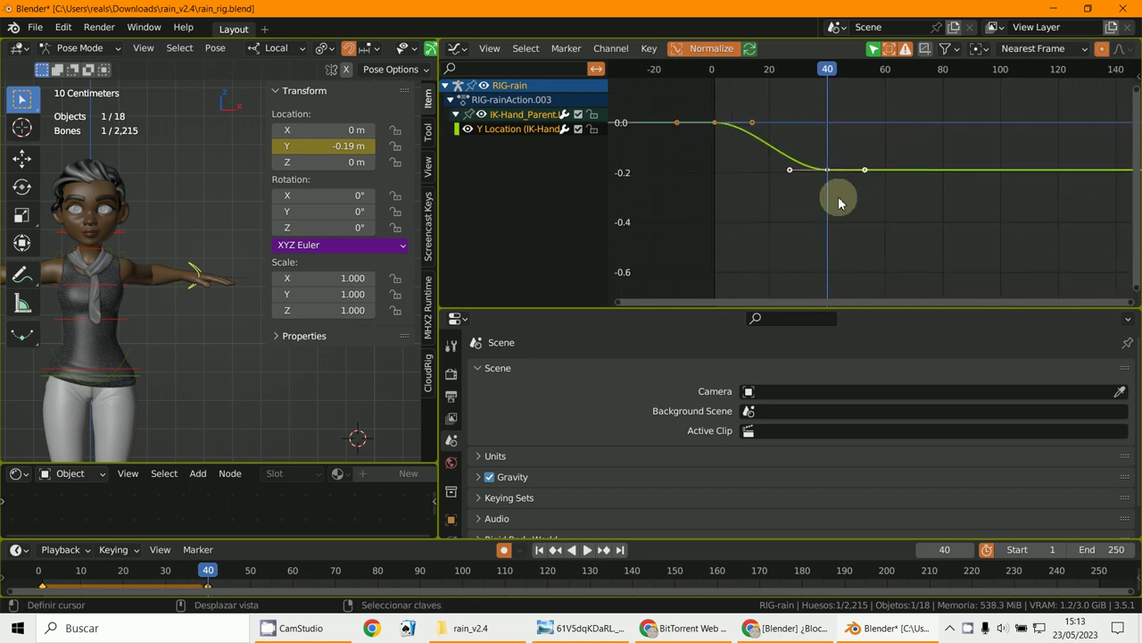
# - Play back the hand animation between frames 1 and 40 to check the motion, and return to frame 1
pyautogui.moveTo(209, 577); pyautogui.dragTo(184, 600)
pyautogui.press('space')
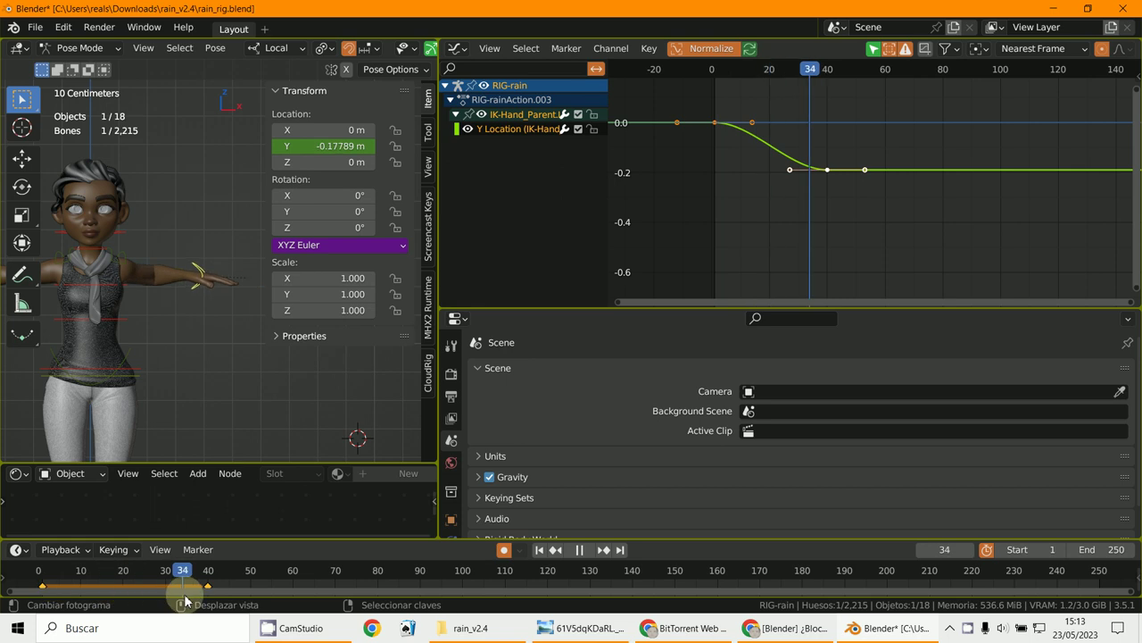
pyautogui.click(45, 593)
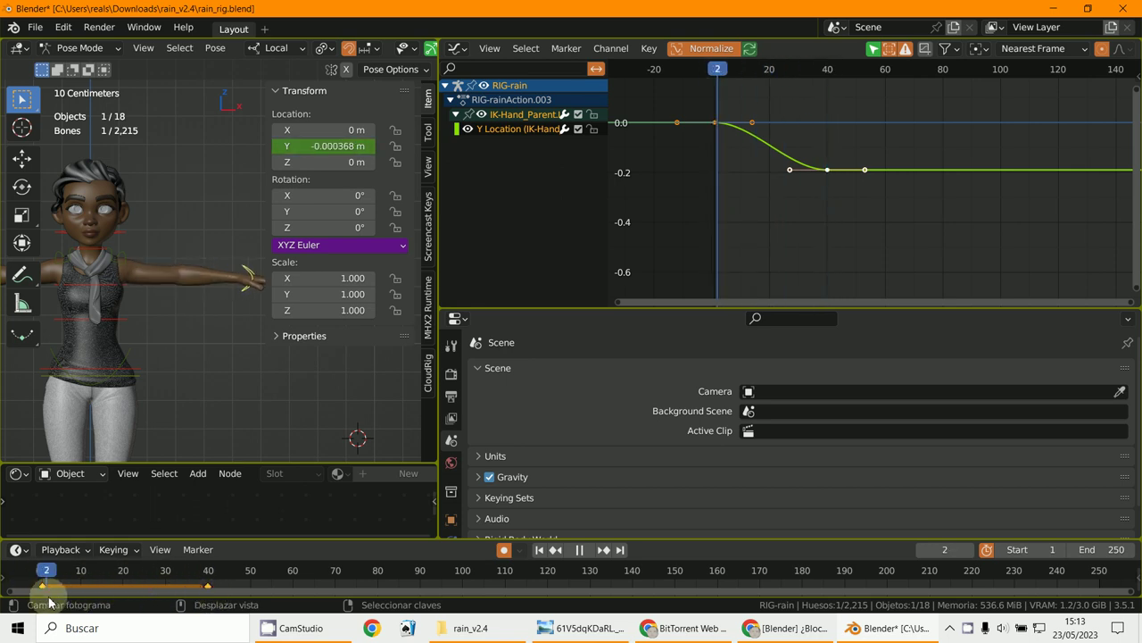
pyautogui.press('space')
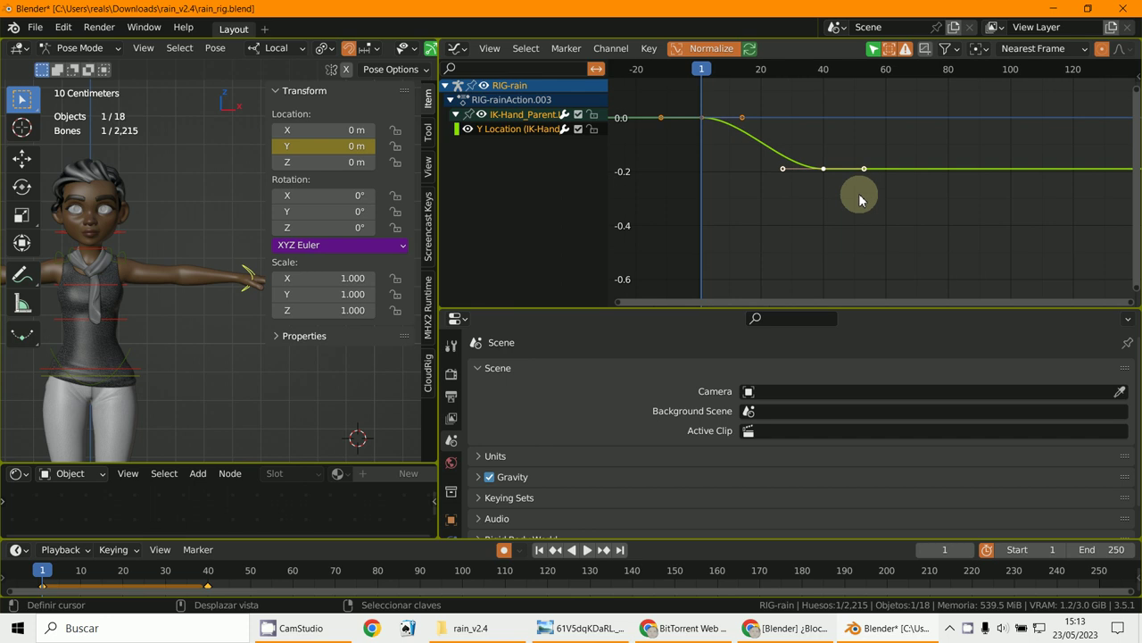
# - Set the interpolation mode of the hand's Y Location keyframe at frame 40 to Constant
pyautogui.scroll(1, 860, 200)
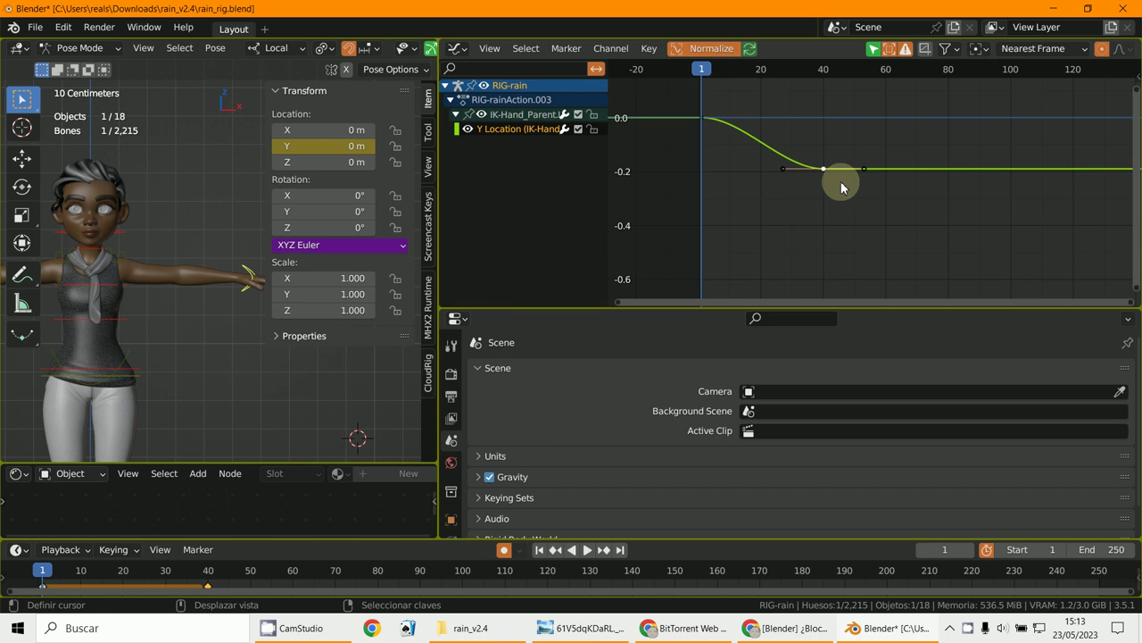
pyautogui.press('n')
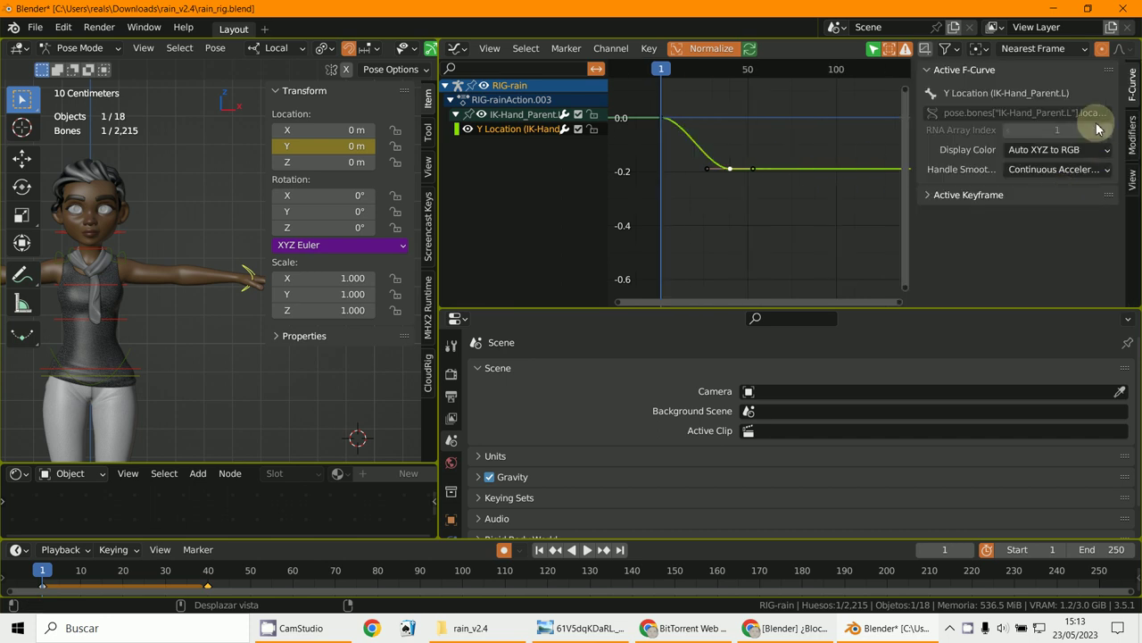
pyautogui.press('n')
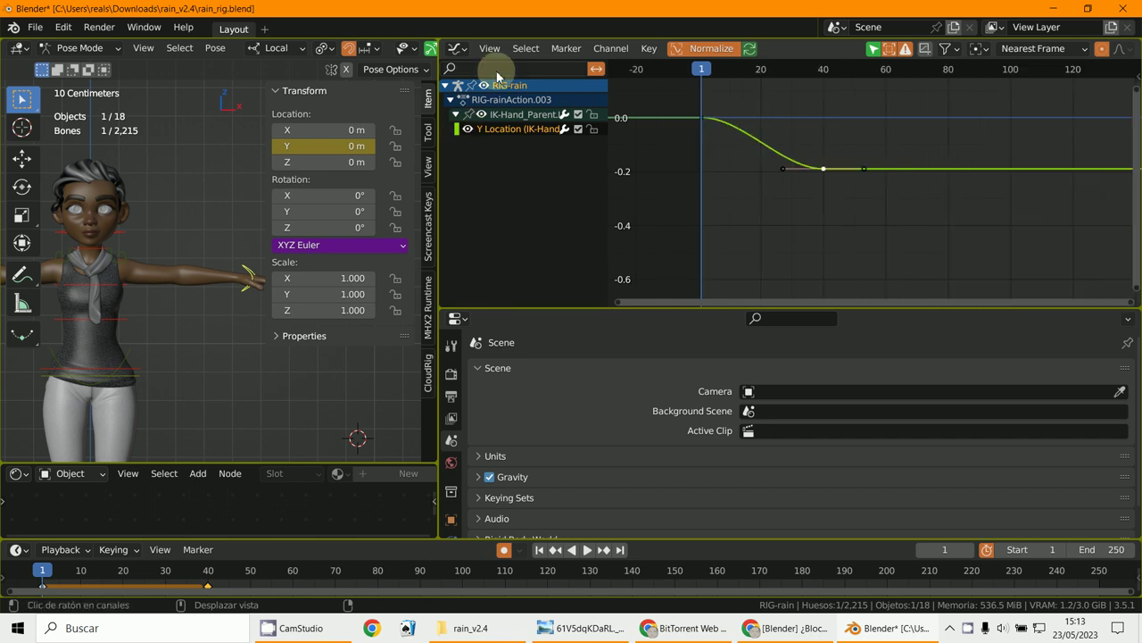
pyautogui.click(643, 51)
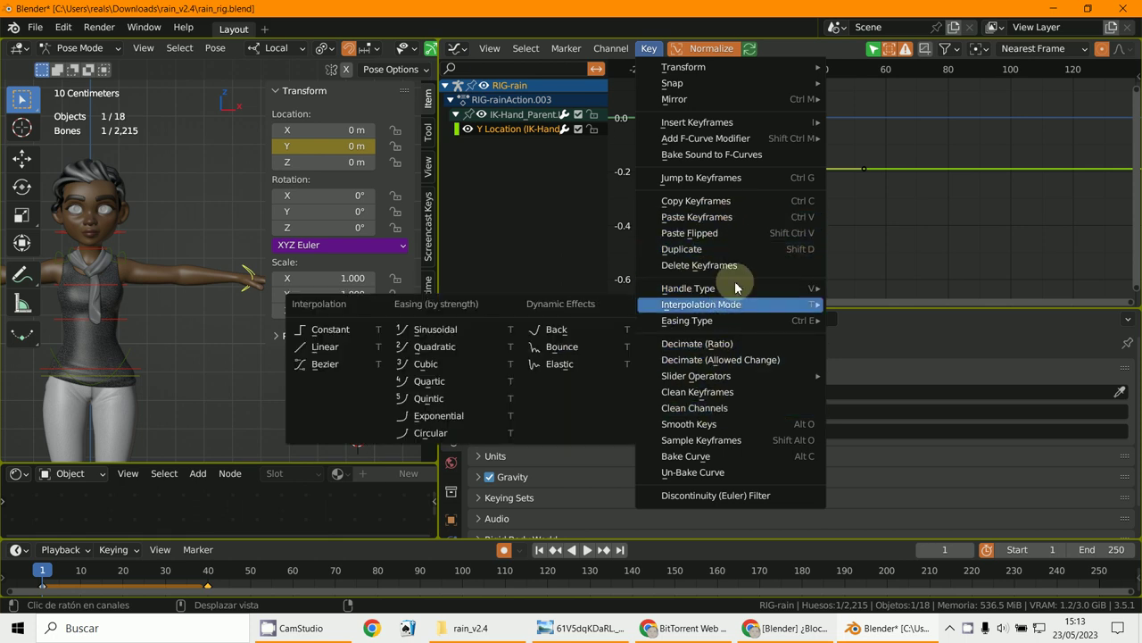
pyautogui.moveTo(703, 307)
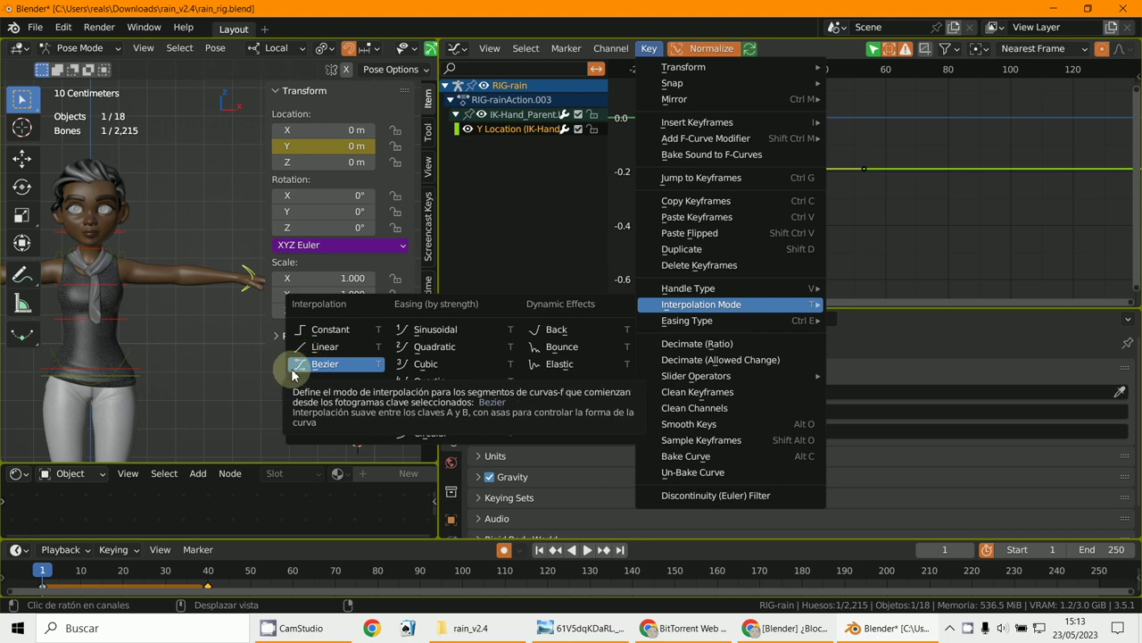
pyautogui.click(340, 336)
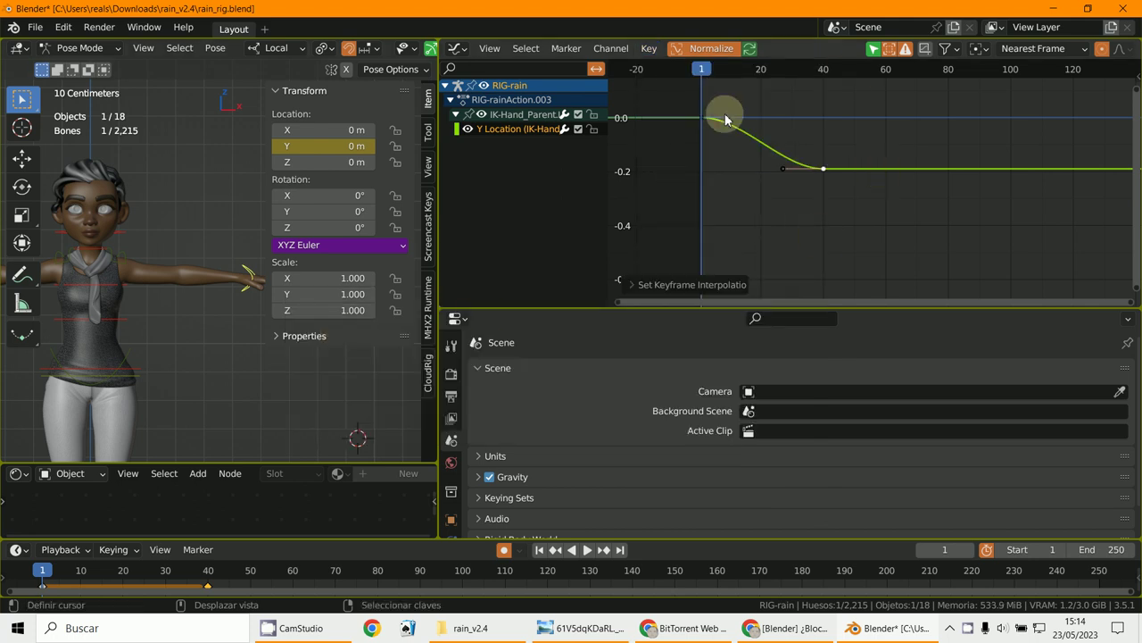
# - Set the interpolation mode of the Y Location keyframe at frame 1 to Constant
pyautogui.click(620, 49)
pyautogui.moveTo(646, 48)
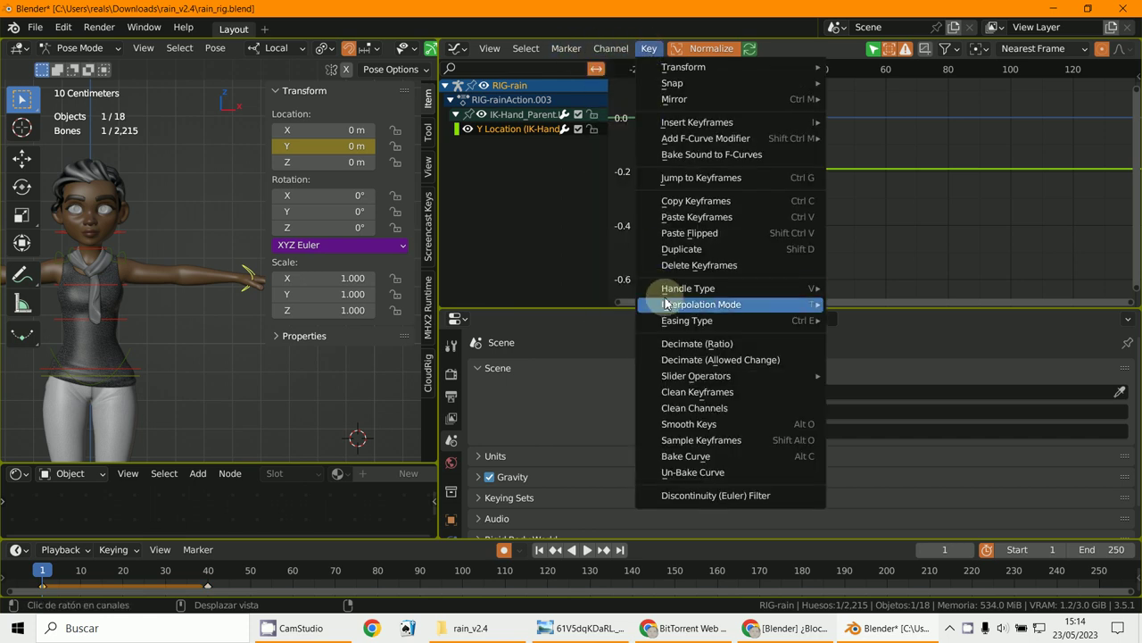
pyautogui.click(353, 329)
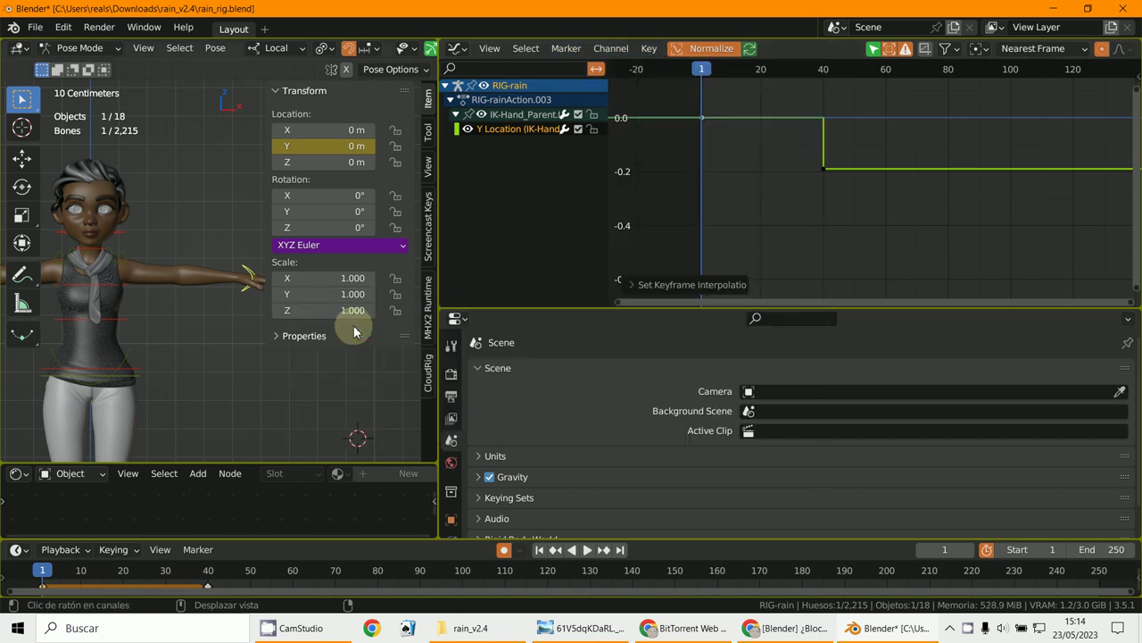
pyautogui.click(703, 119)
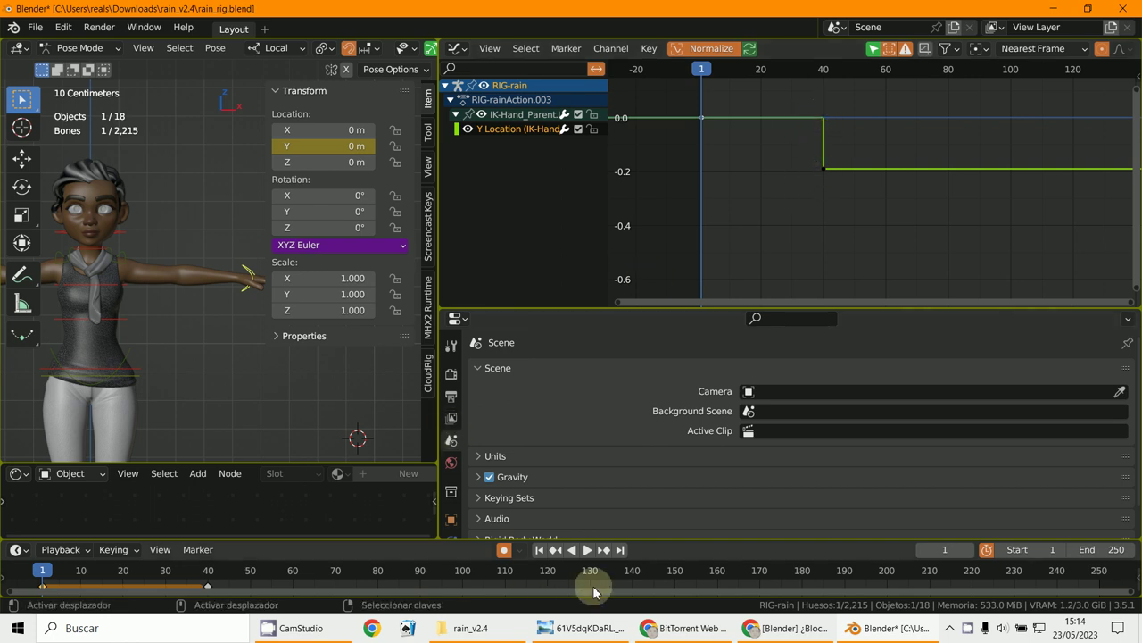
# - Play back the hand animation with Constant interpolation, hiding the 3D viewport's sidebar so the whole arm can be watched
pyautogui.click(587, 549)
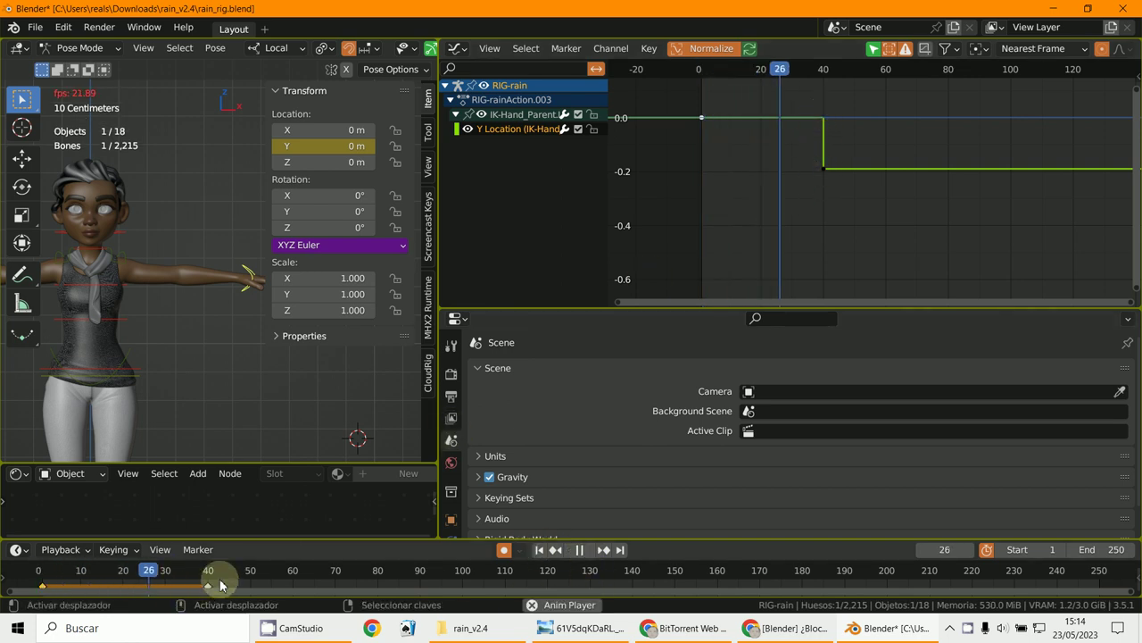
pyautogui.press('Escape')
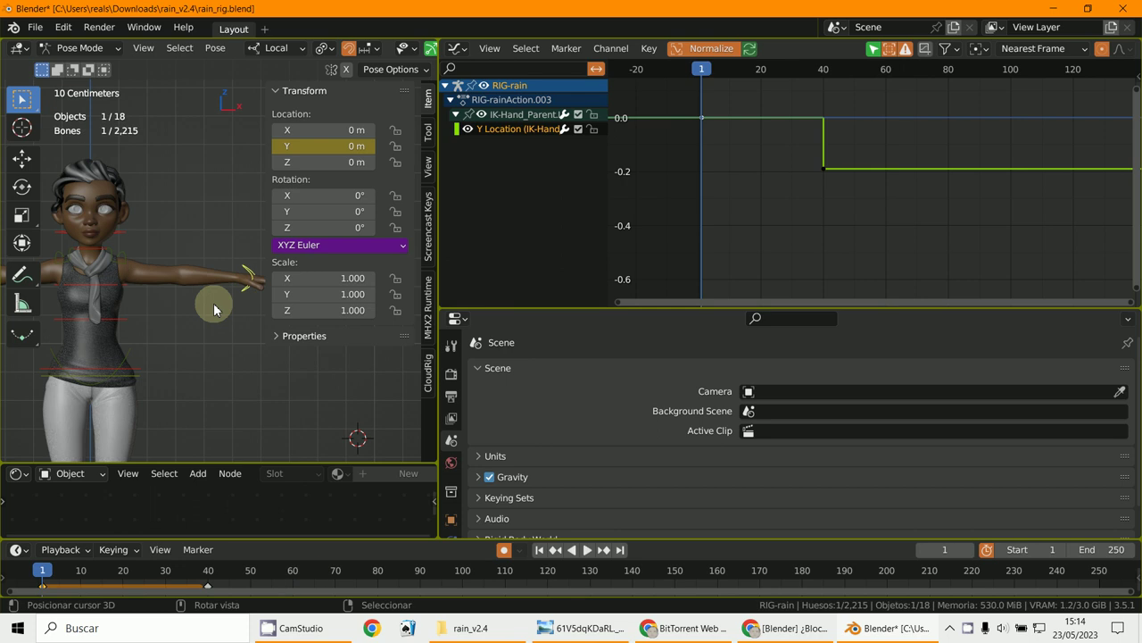
pyautogui.scroll(4, 231, 326)
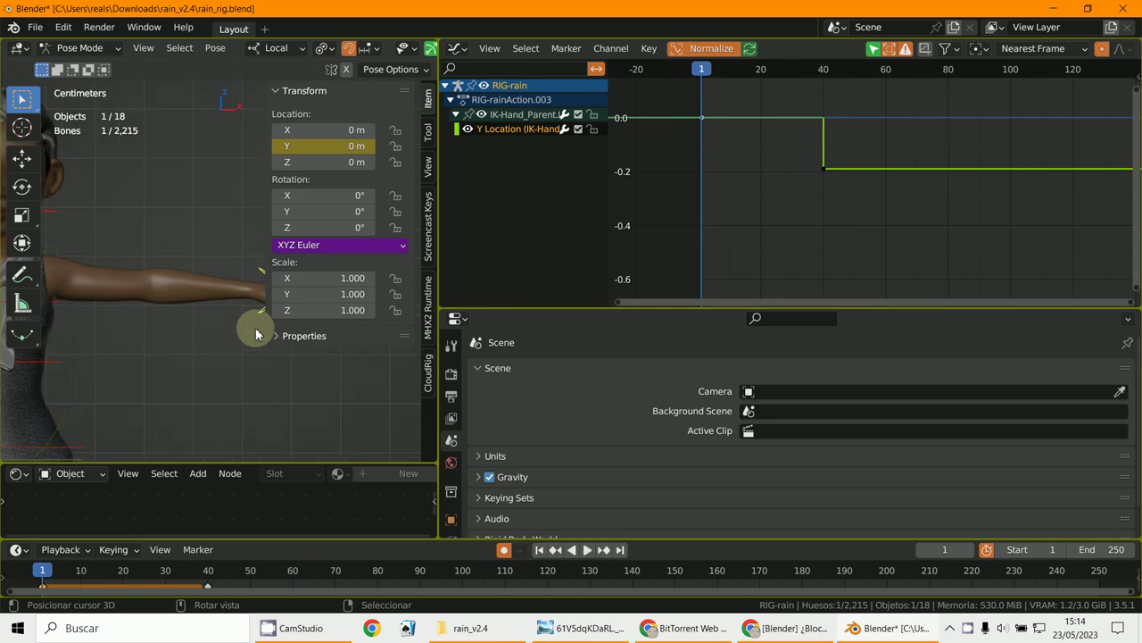
pyautogui.press('n')
pyautogui.scroll(-3, 269, 361)
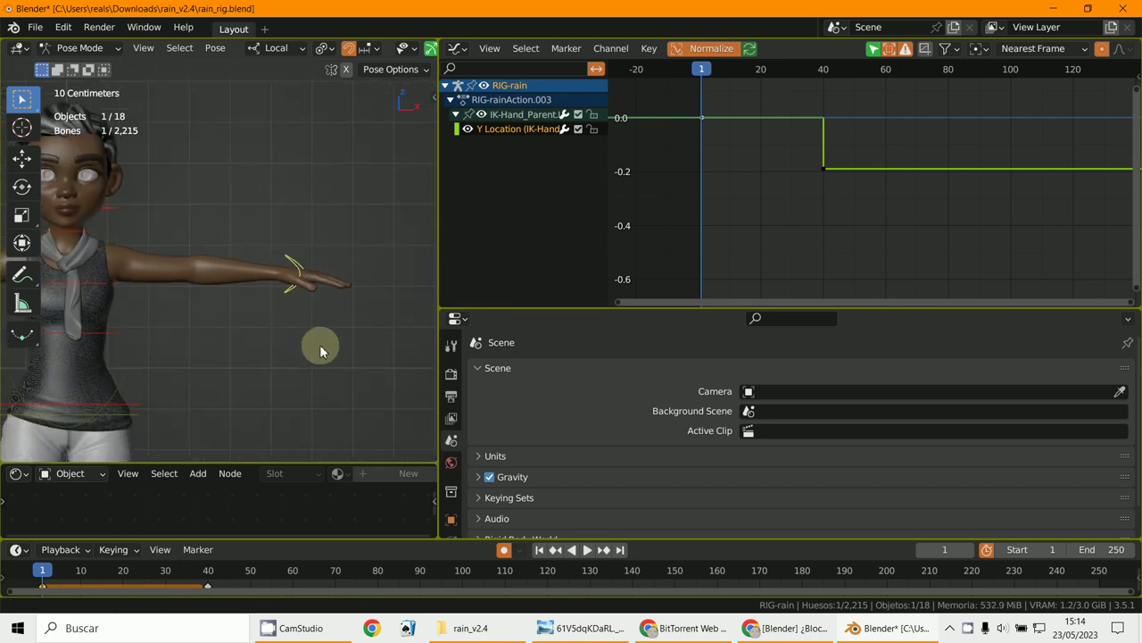
pyautogui.keyDown('shift'); pyautogui.moveTo(320, 351); pyautogui.dragTo(355, 339, button='middle'); pyautogui.keyUp('shift')
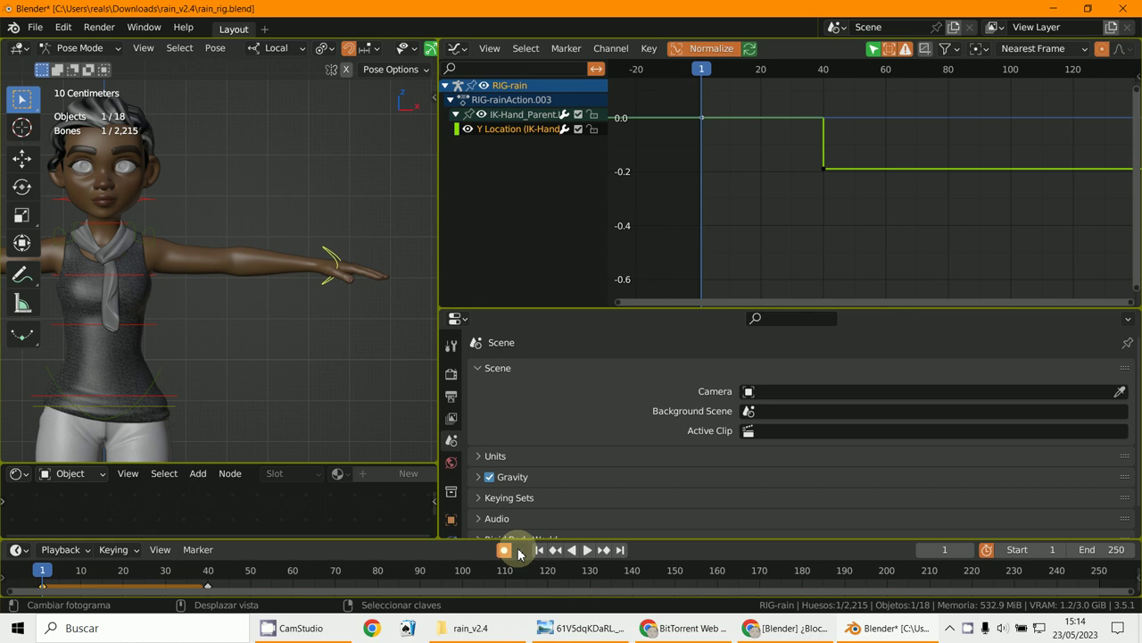
pyautogui.click(585, 550)
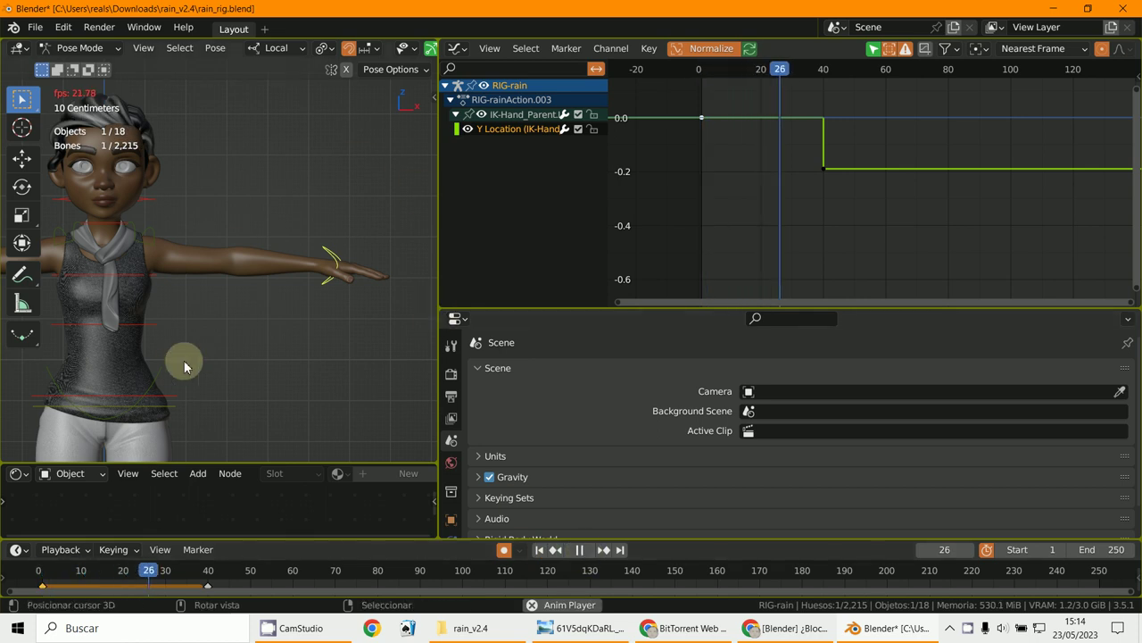
pyautogui.press('Escape')
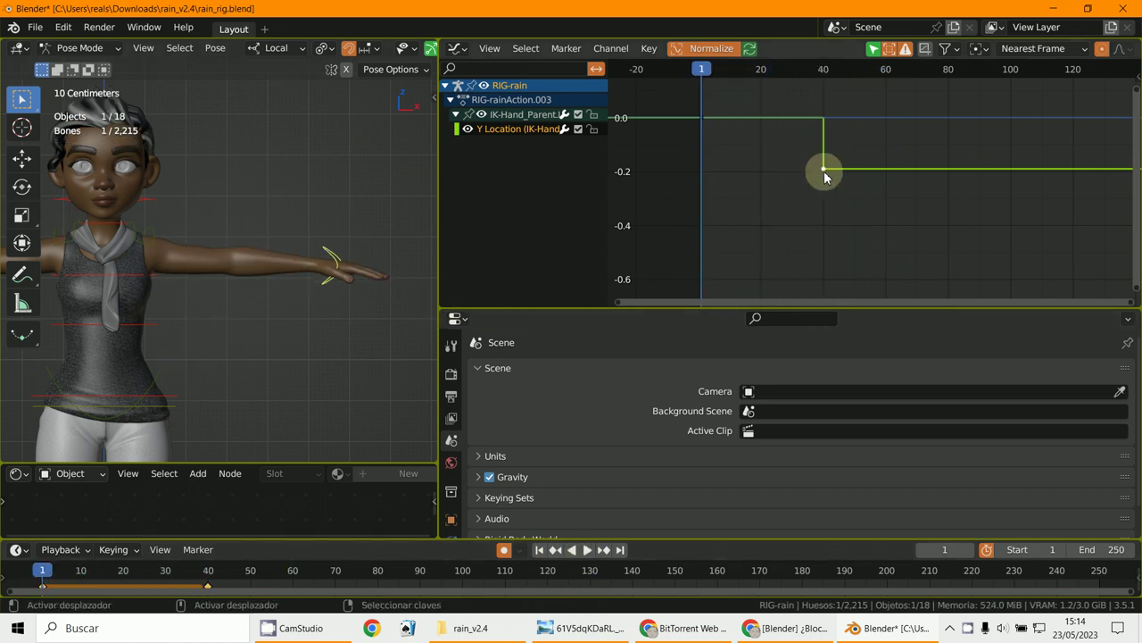
# - Check the Y Location curve's modifier and F-Curve settings in the Graph Editor's sidebar, and hide the sidebar
pyautogui.press('n')
pyautogui.click(1132, 139)
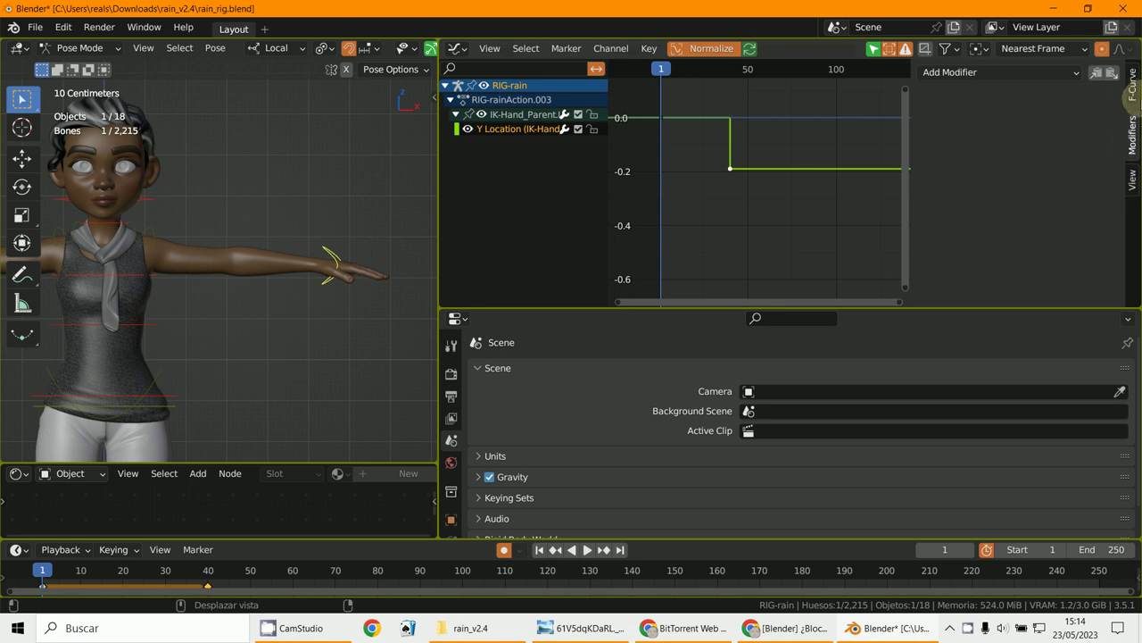
pyautogui.click(1132, 94)
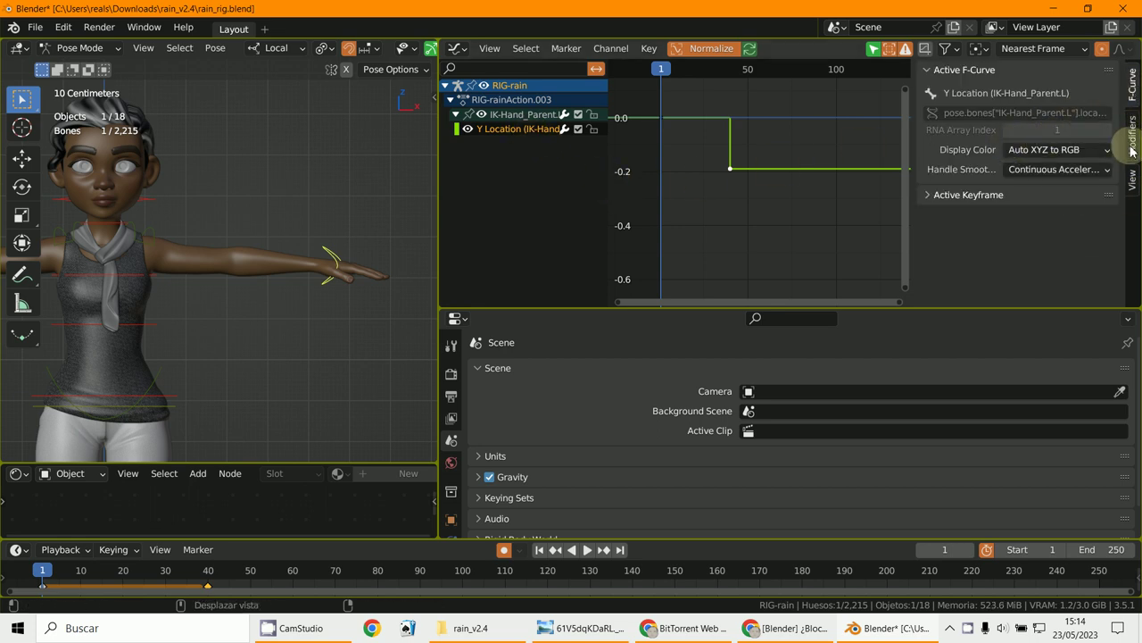
pyautogui.press('n')
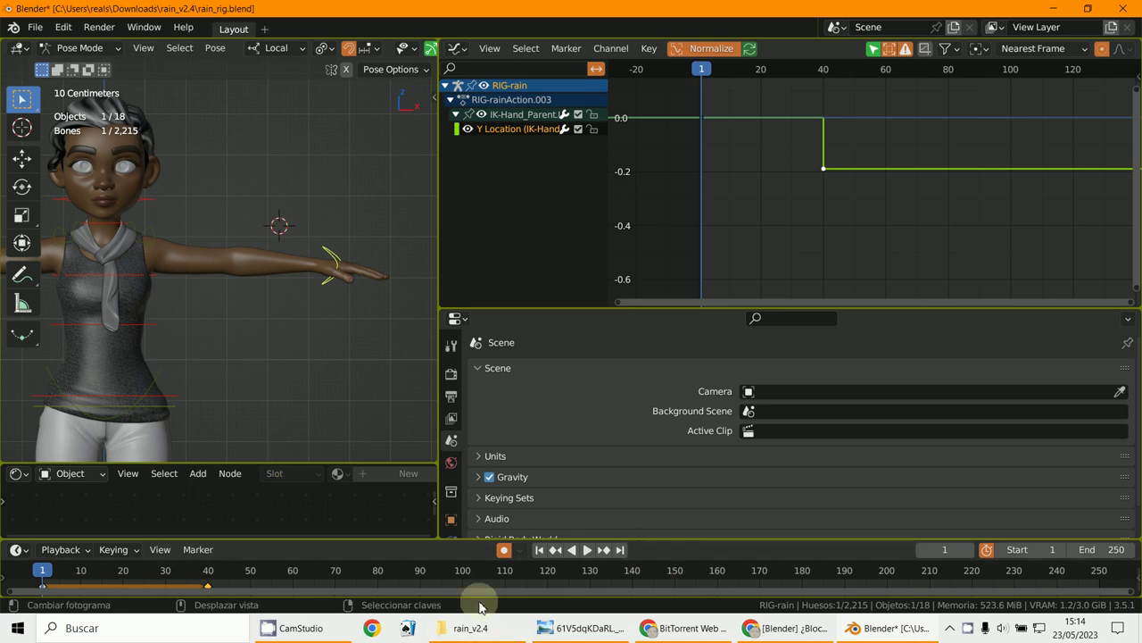